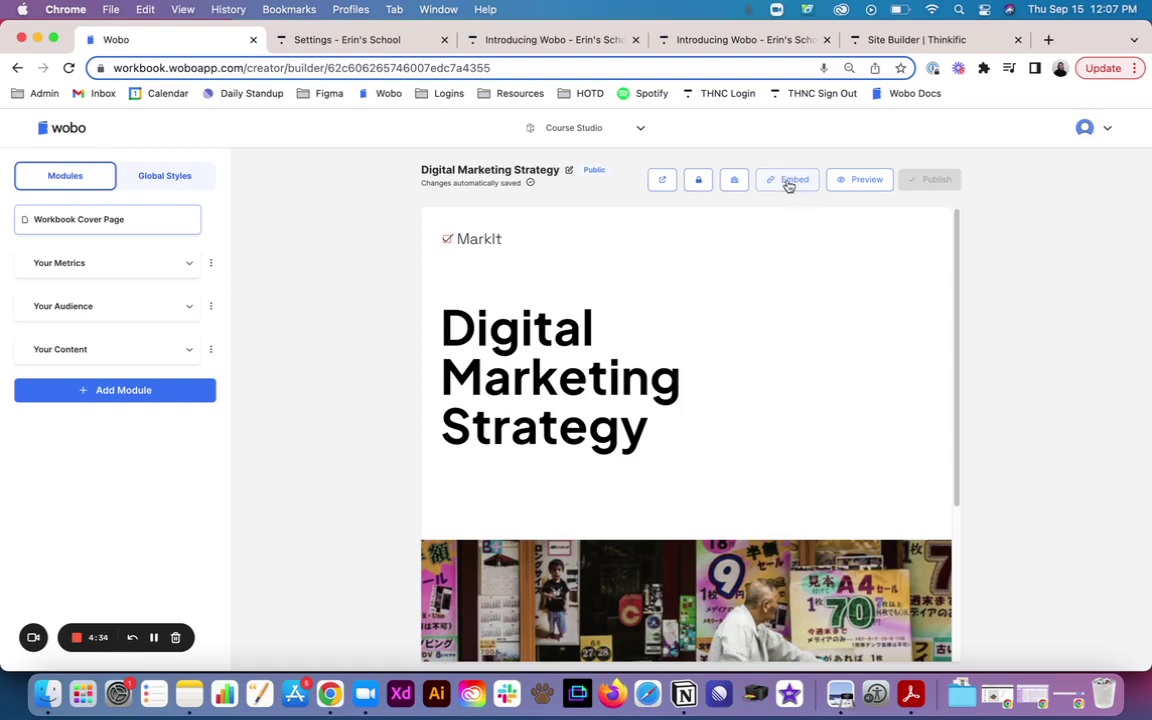
Step: Copy the Thinkific embed code for the Your Audience module, set to appear as an iFrame below a video in a text area
click(211, 306)
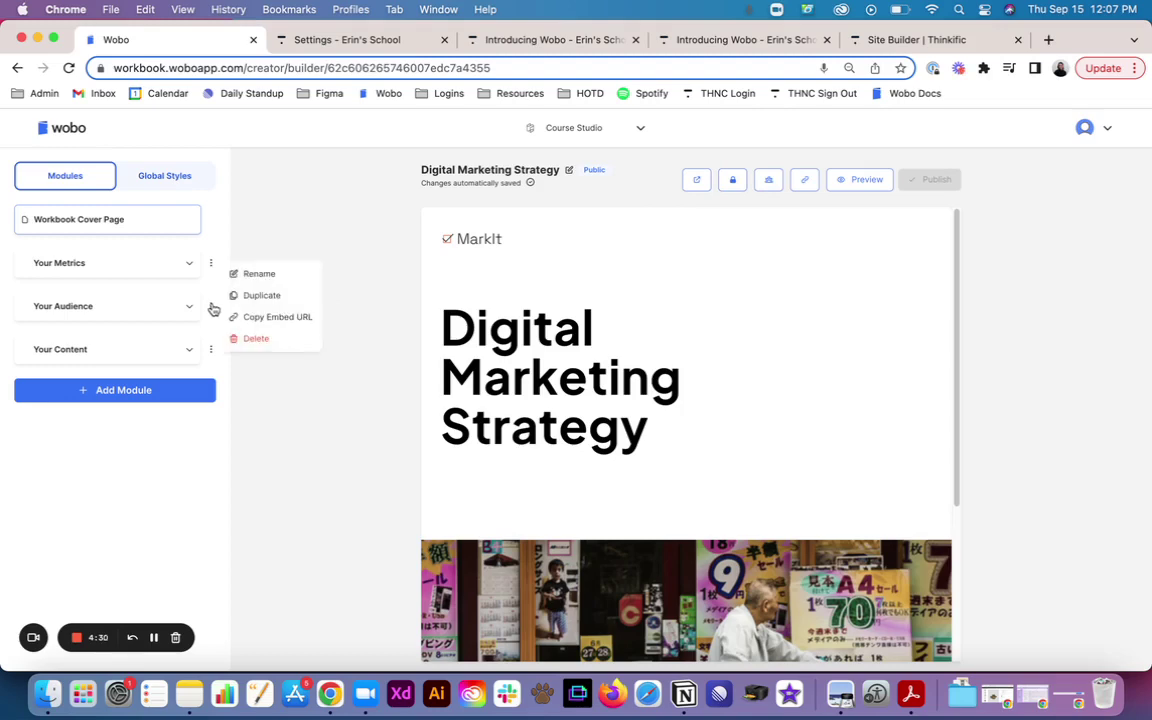
click(271, 321)
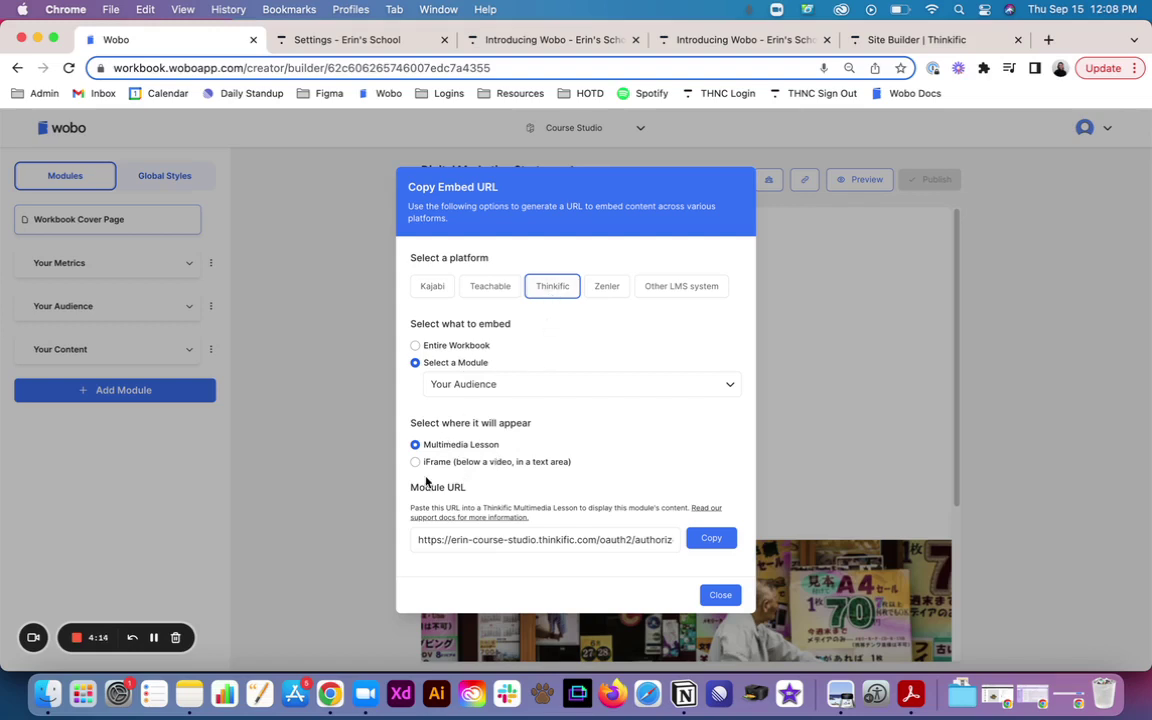
click(416, 462)
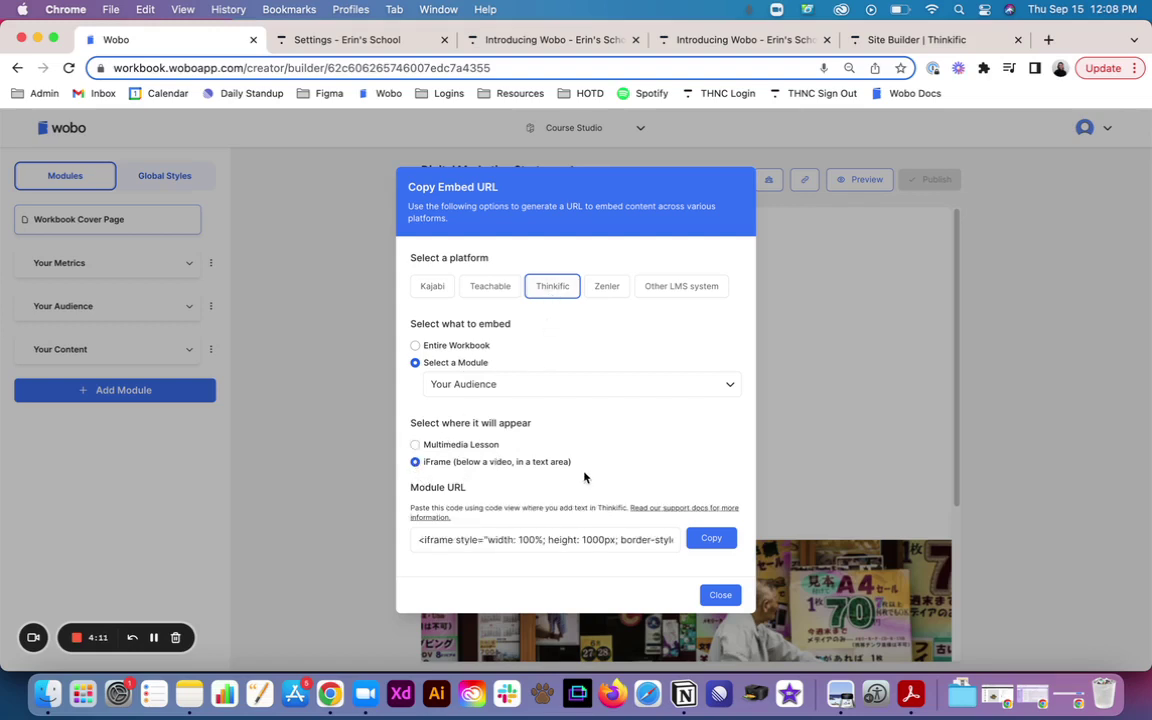
click(709, 540)
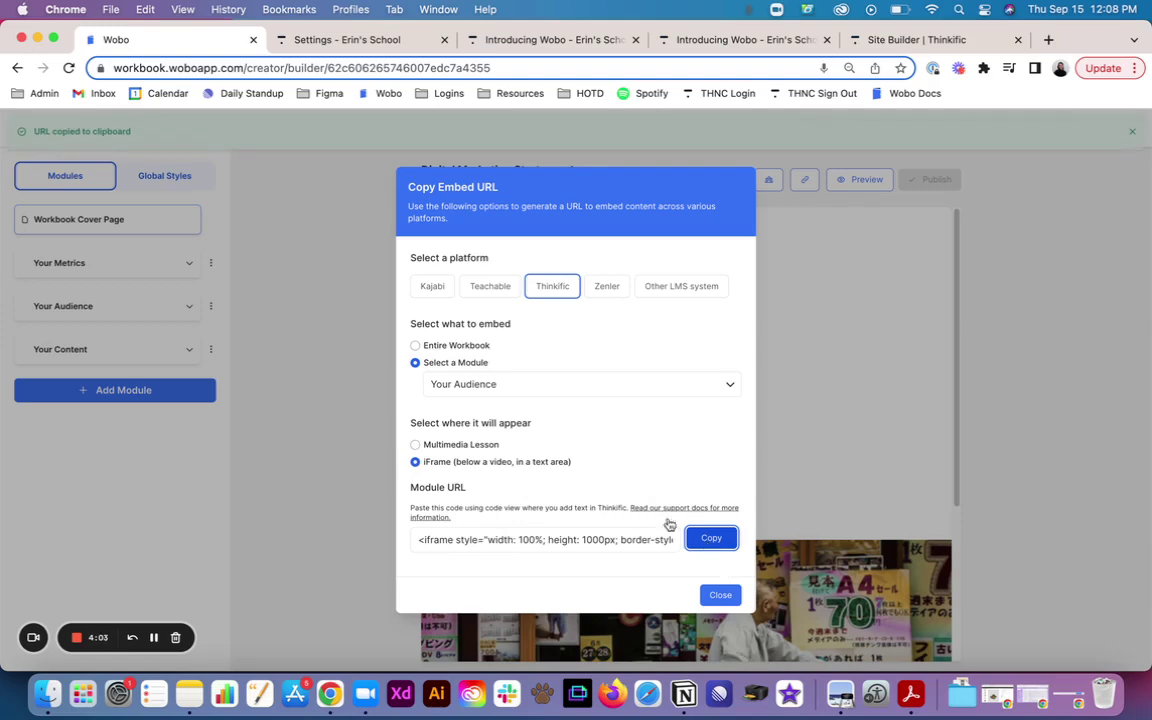
Step: Switch to the Thinkific admin and open the Video + Workbook lesson of the Introducing Wobo course
click(353, 40)
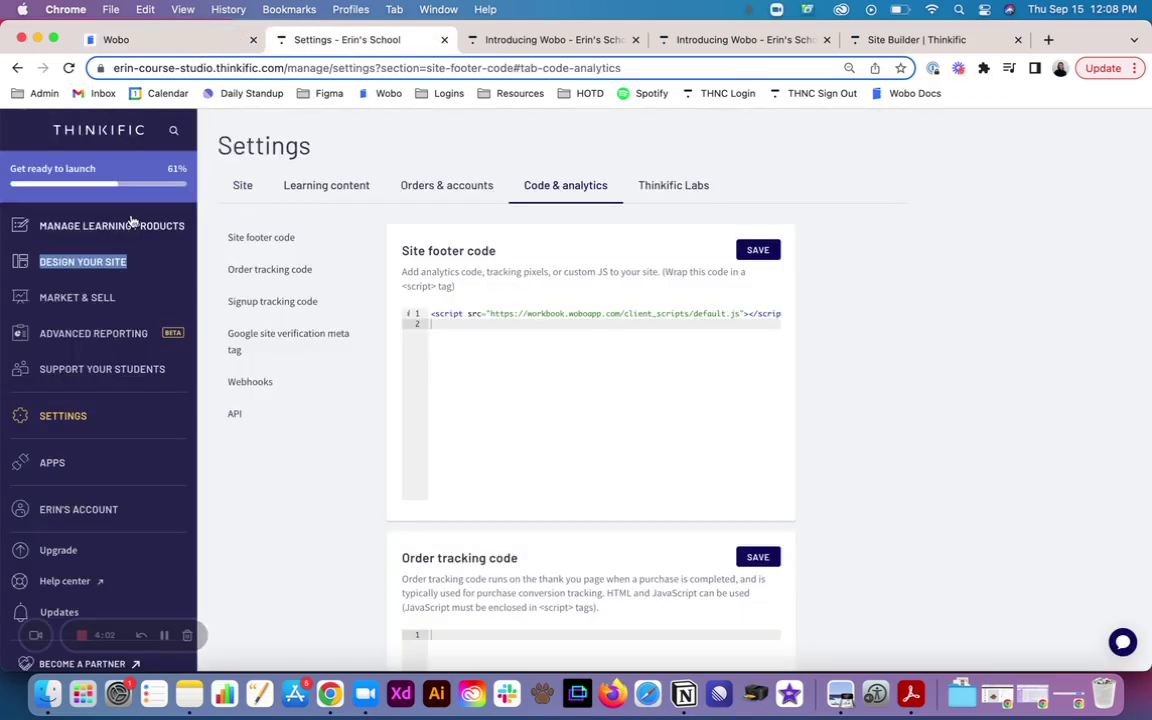
click(60, 227)
click(58, 258)
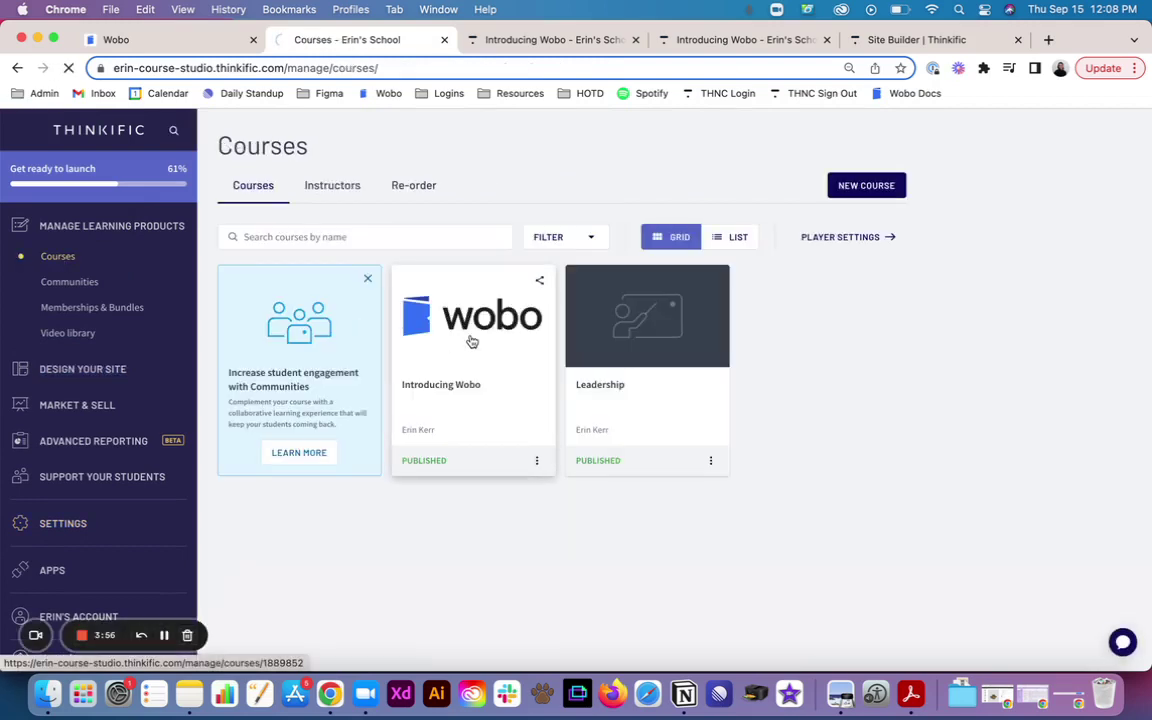
click(472, 342)
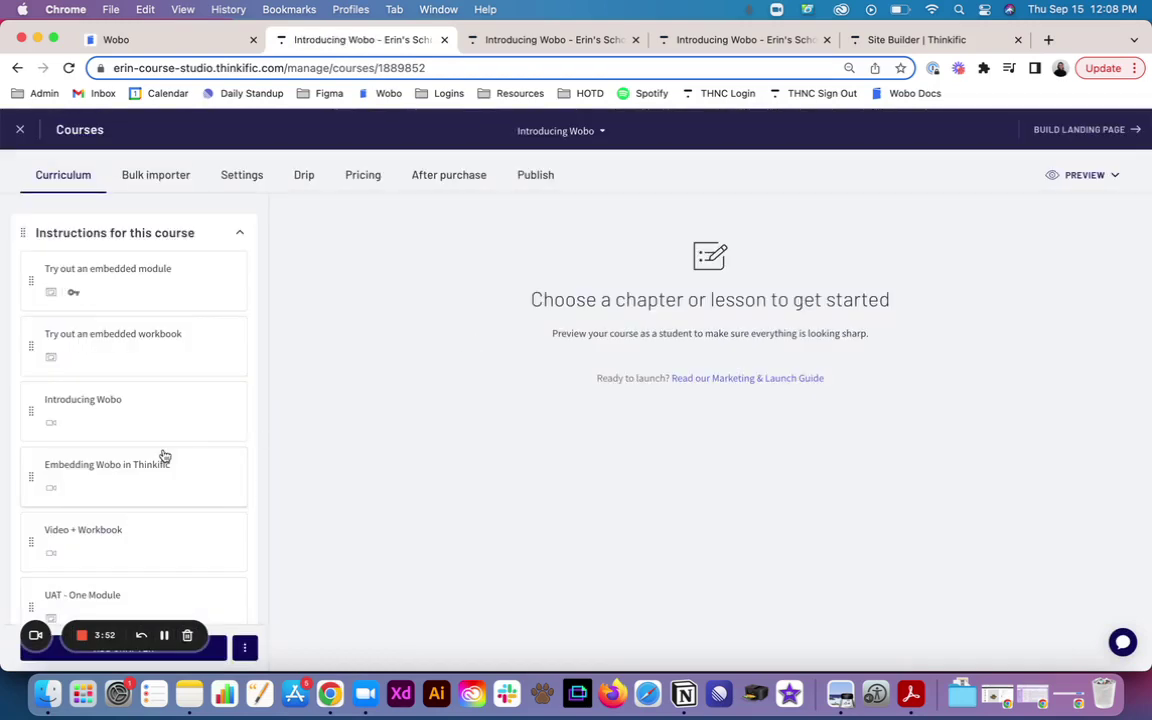
click(116, 538)
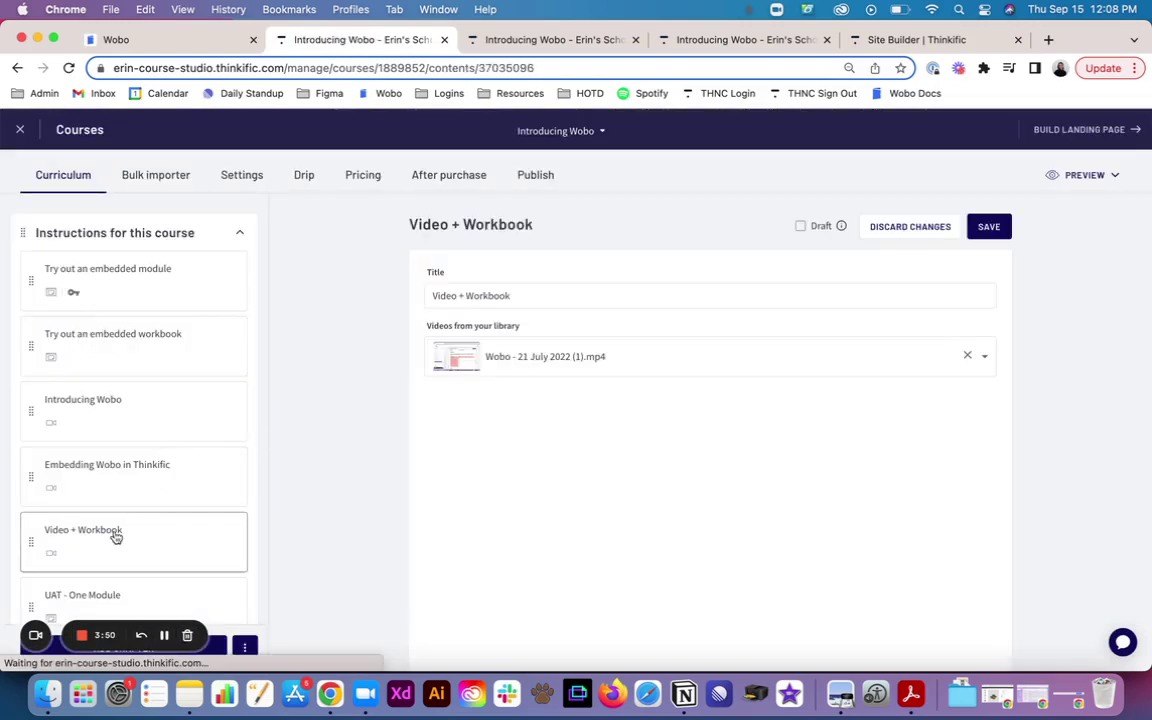
Step: Replace all the HTML code in the lesson's Add text section with the copied iFrame embed code
scroll(383, 427, down, 8)
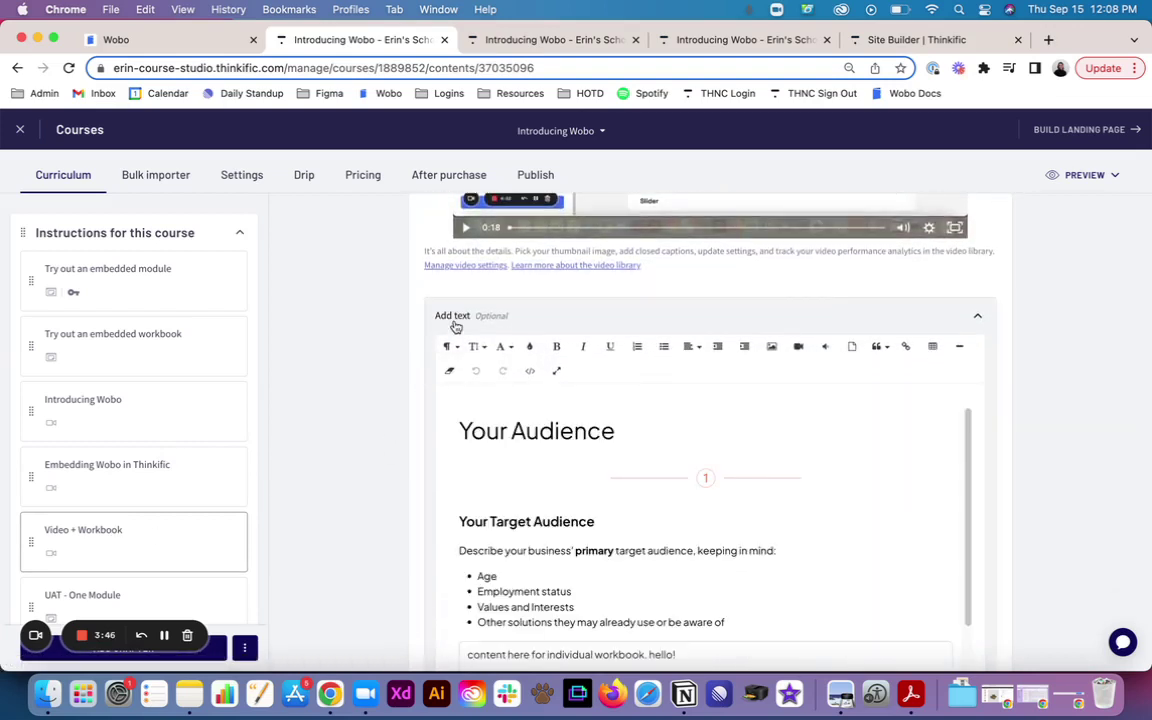
click(529, 373)
scroll(519, 627, down, 1)
scroll(519, 627, down, 2)
drag(519, 622, 452, 262)
key(BackSpace)
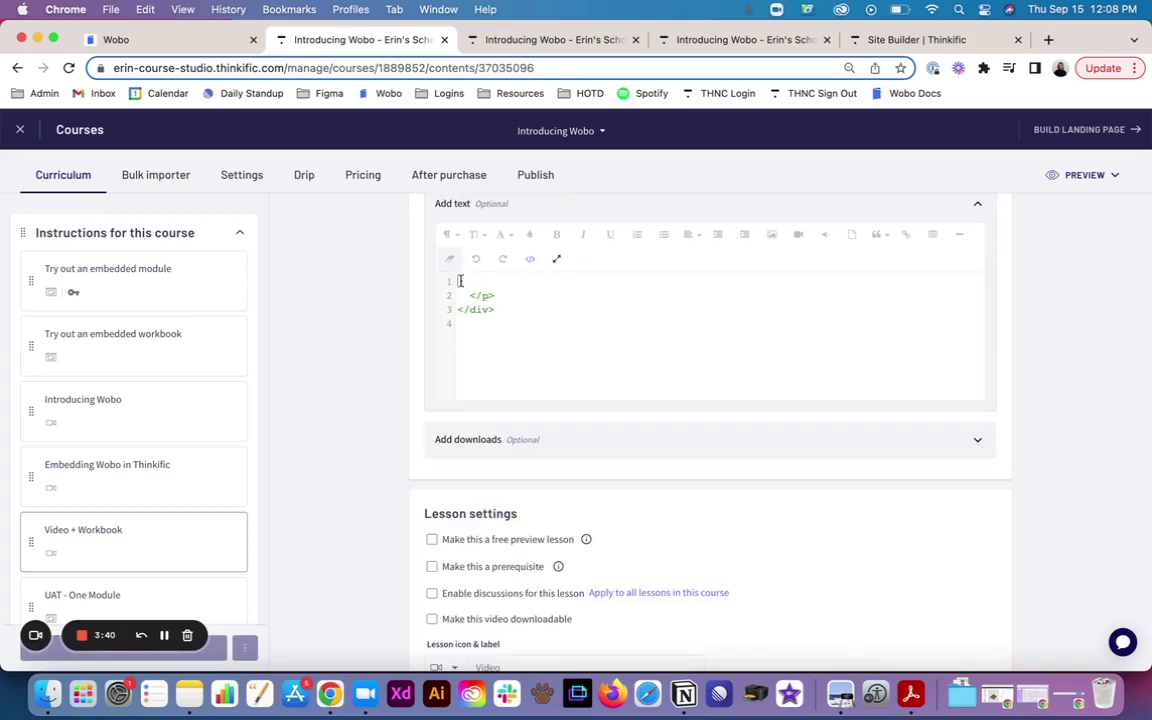
drag(527, 352, 455, 280)
key(BackSpace)
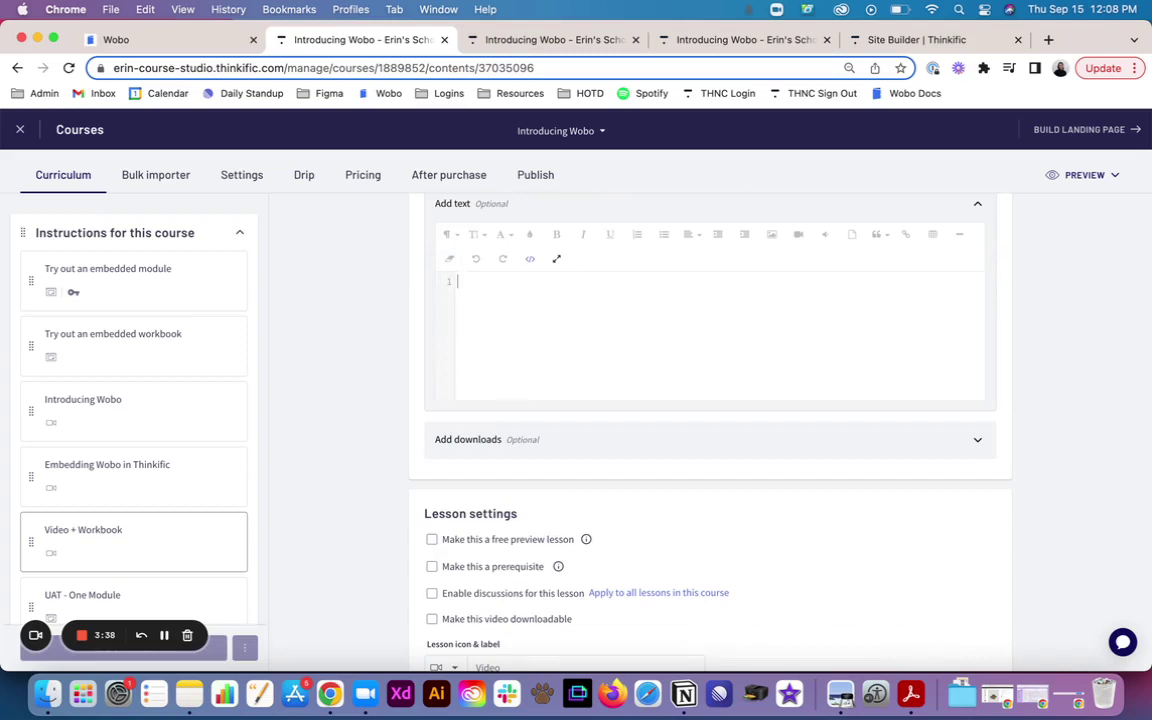
key(super+v)
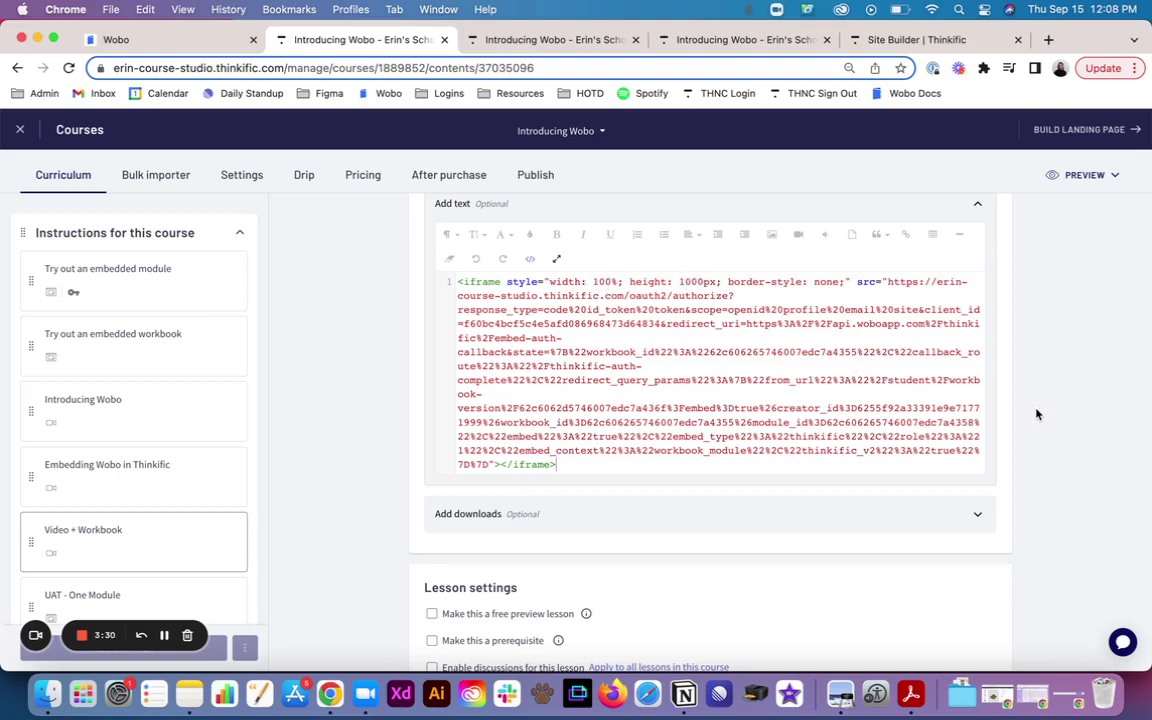
Step: Return the lesson's text from code view to the normal editor and save the Video + Workbook lesson
scroll(1036, 411, up, 8)
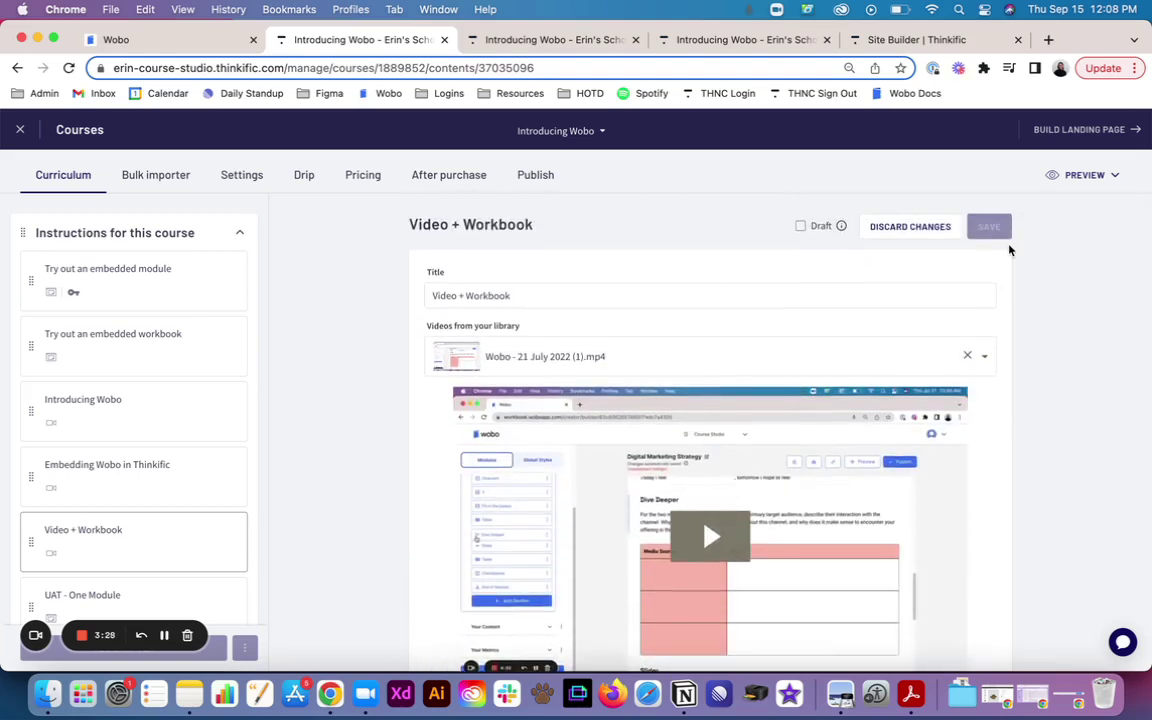
scroll(523, 441, down, 5)
scroll(583, 498, down, 2)
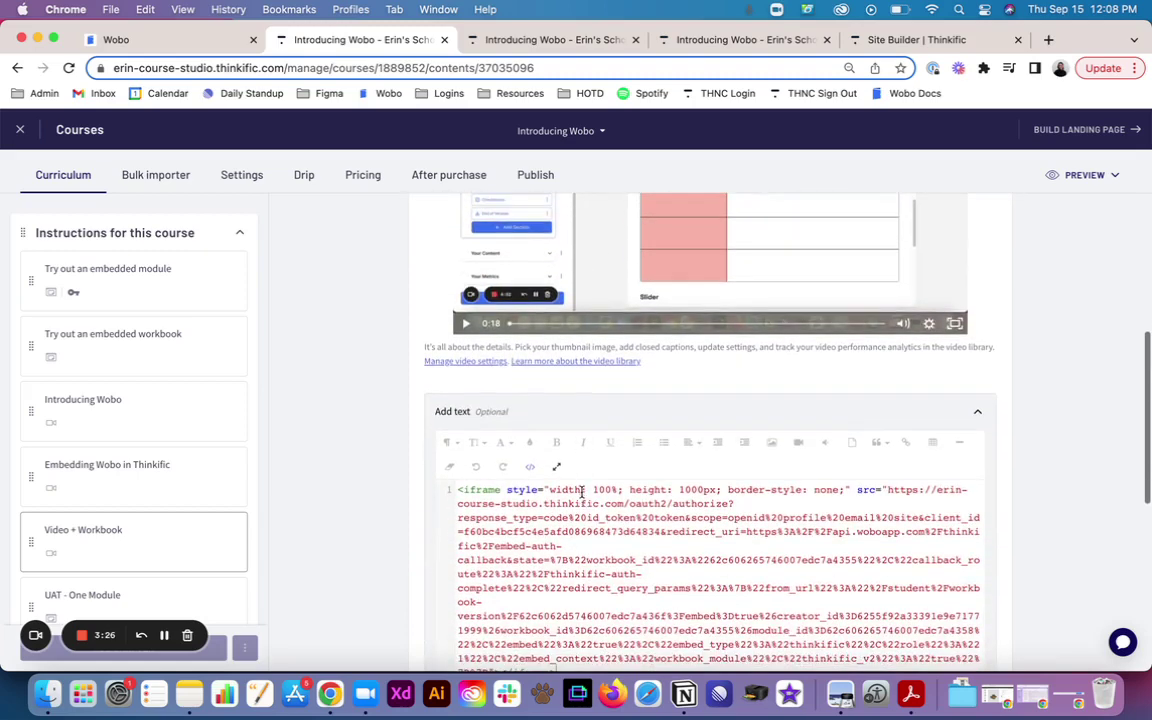
click(530, 472)
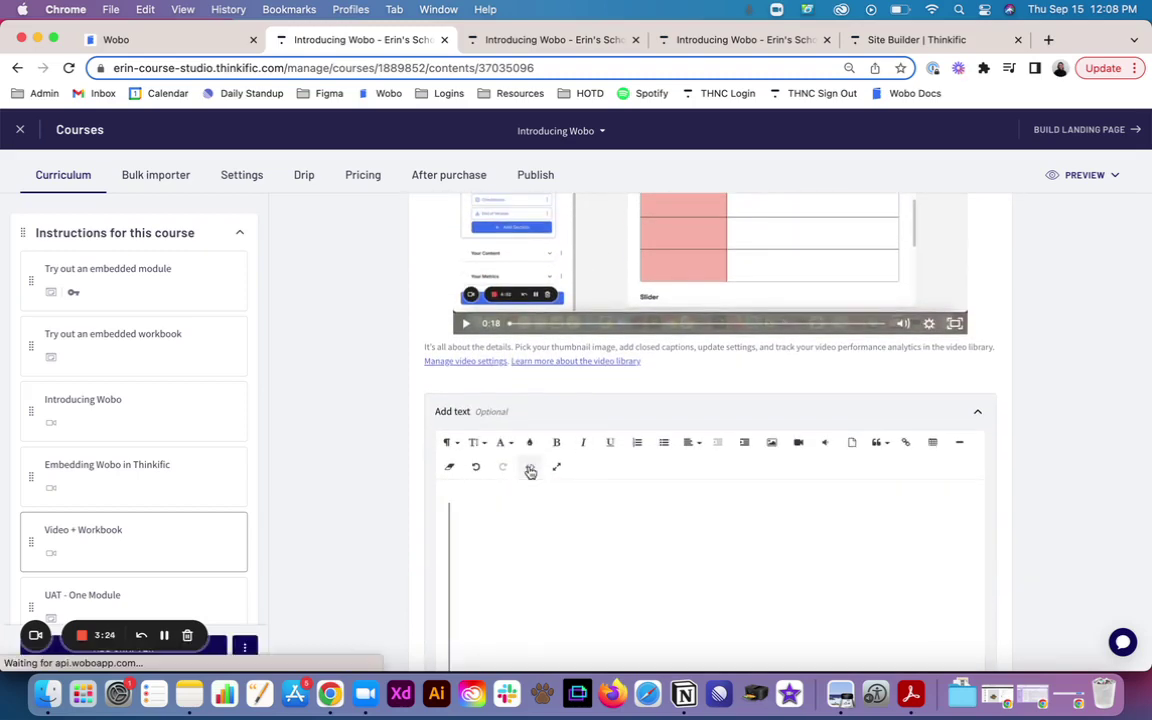
scroll(1015, 425, up, 3)
scroll(1015, 425, up, 4)
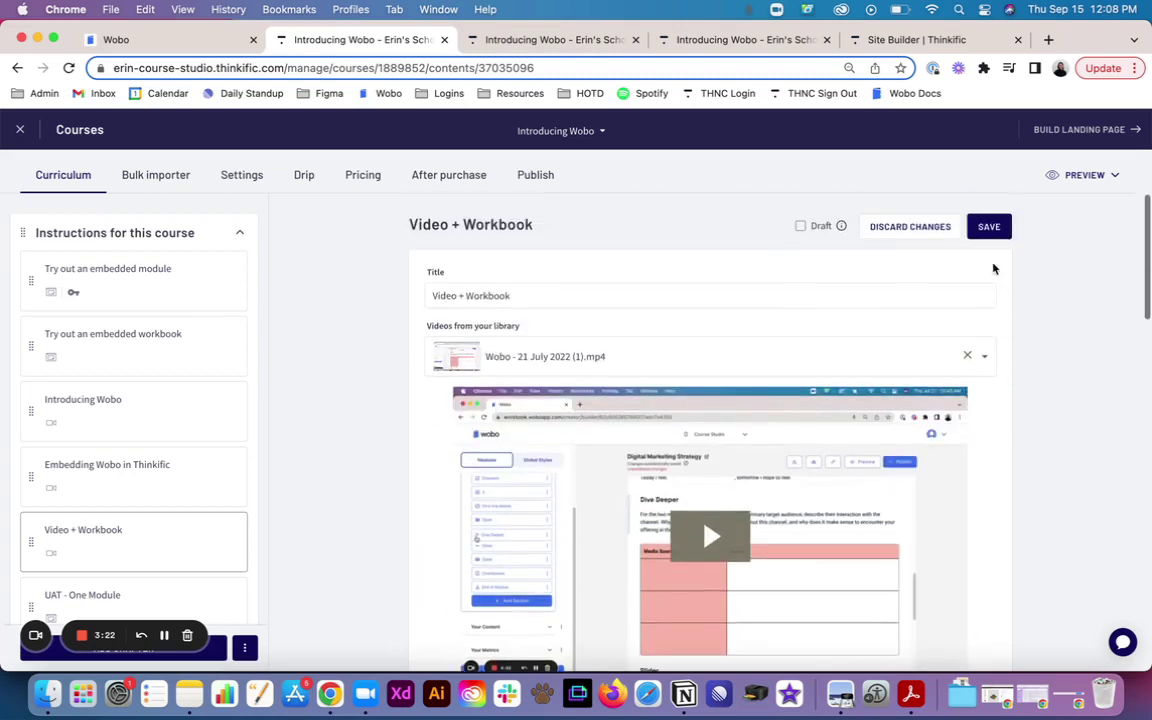
click(988, 227)
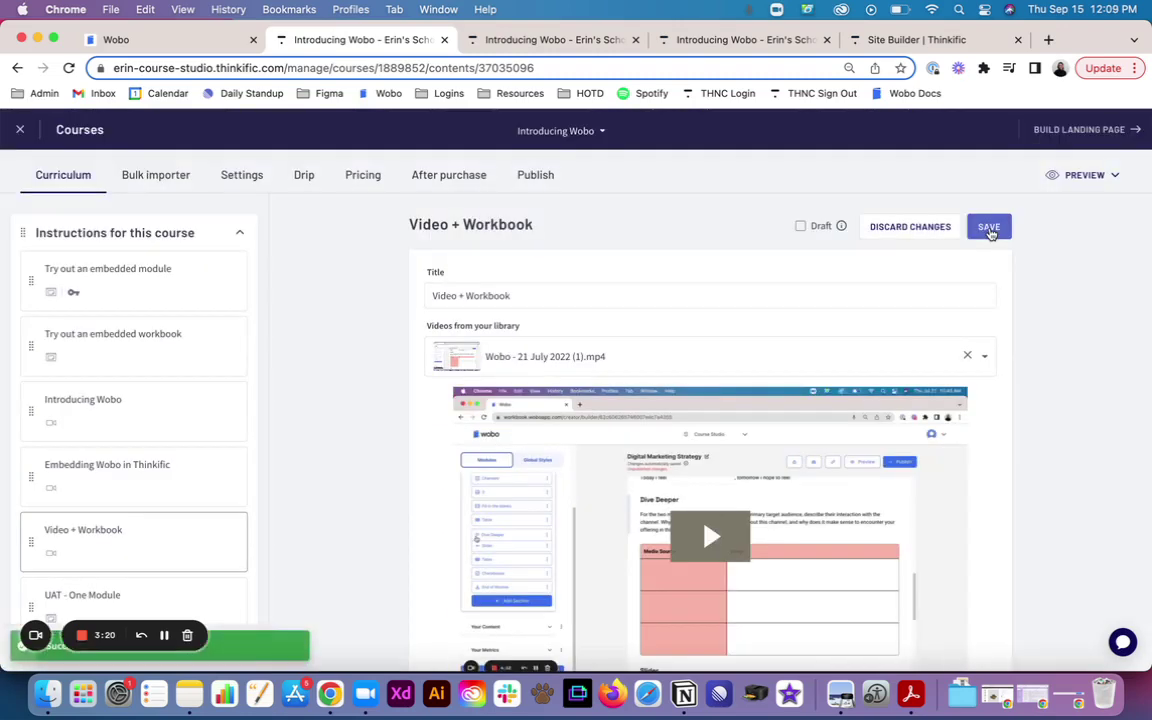
Step: Preview the Video + Workbook lesson as a student and examine the embedded Your Audience module beneath the video
click(1086, 176)
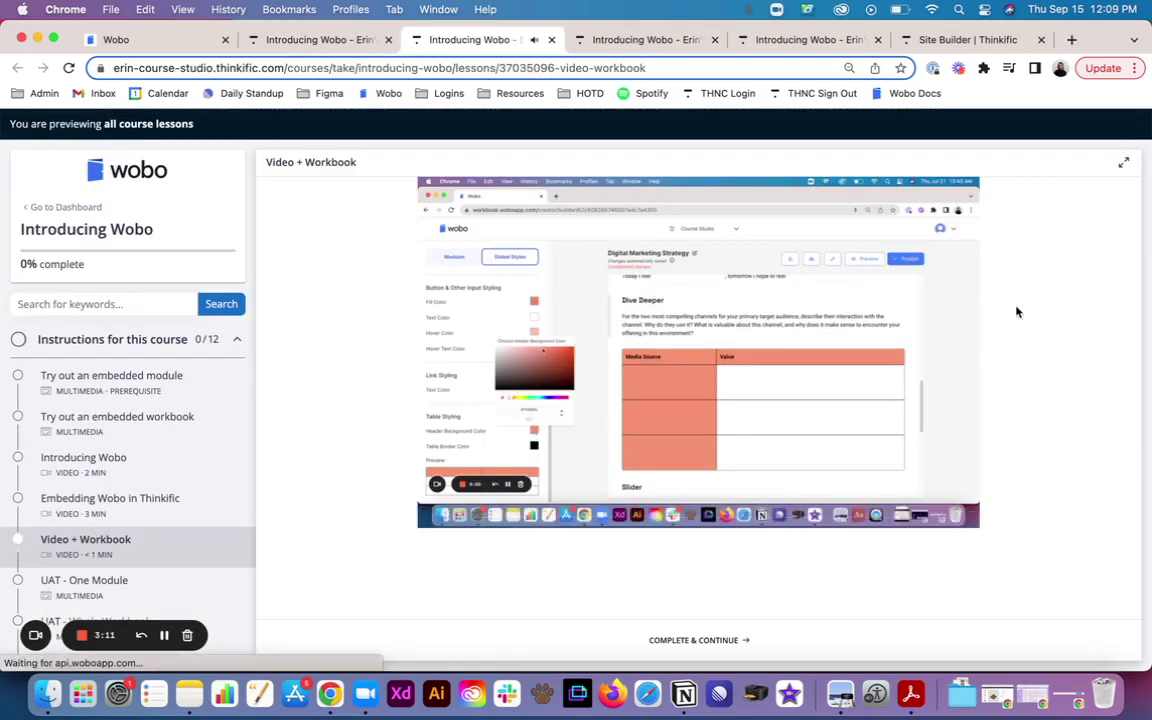
scroll(1016, 312, down, 5)
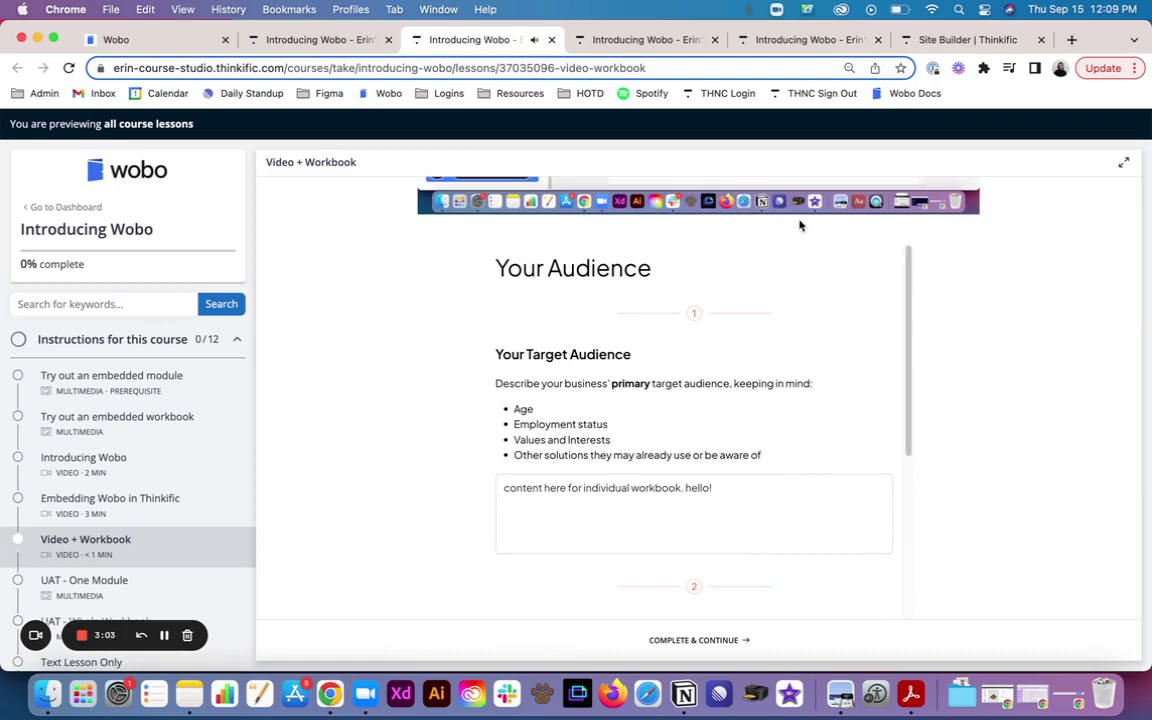
scroll(818, 378, up, 3)
scroll(786, 523, down, 2)
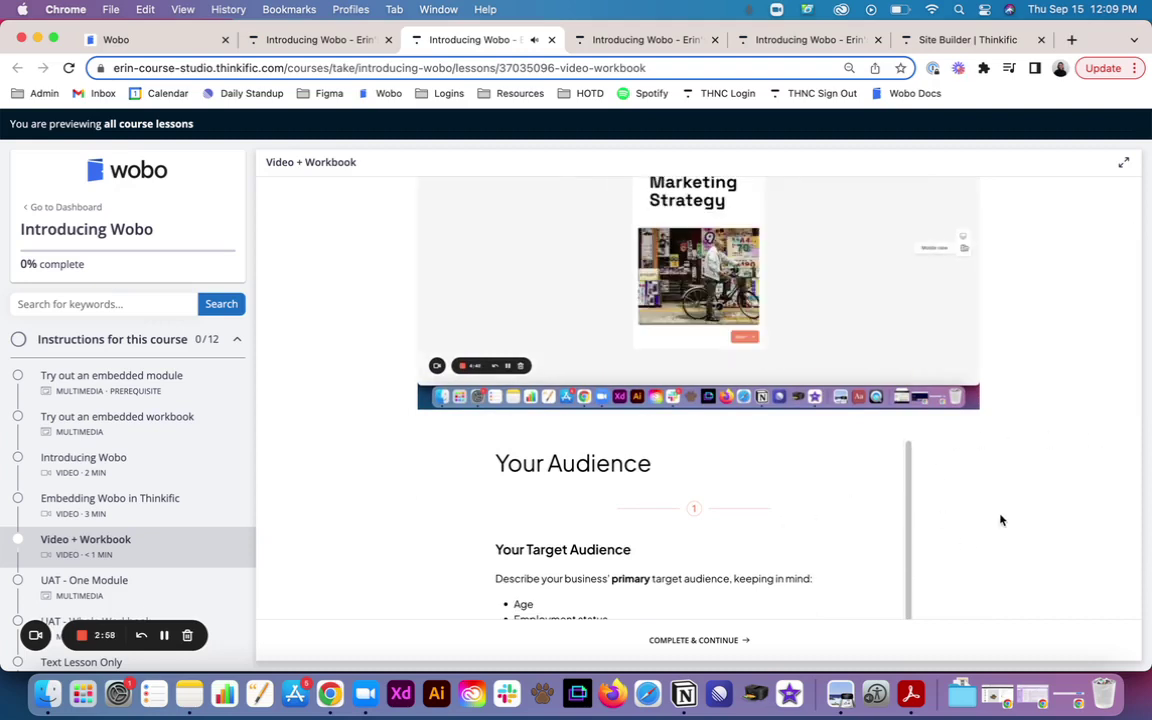
scroll(987, 519, down, 1)
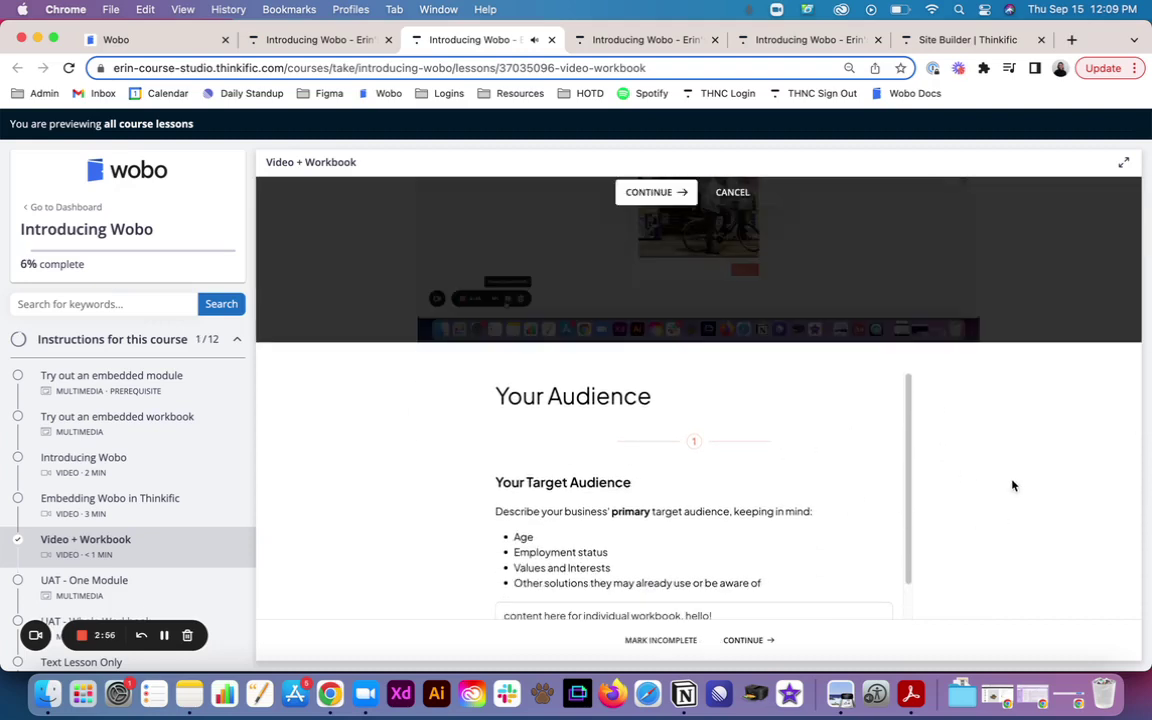
scroll(1012, 485, down, 1)
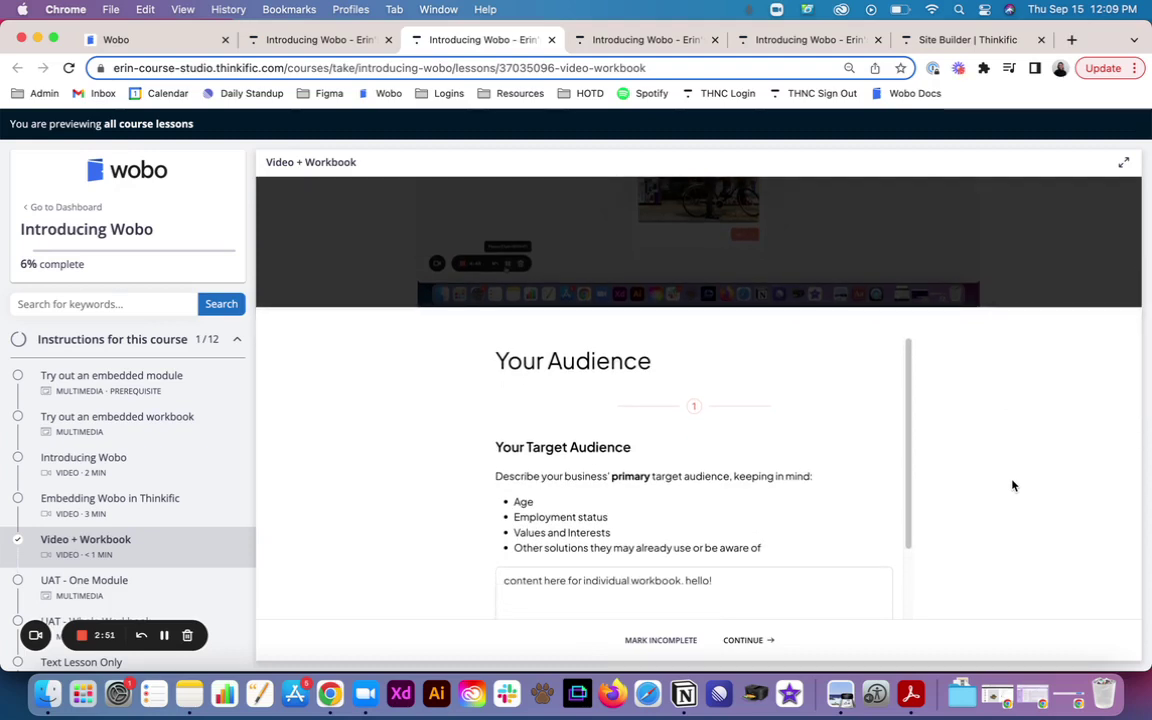
Step: Review the Audio + Workbook lesson preview and open the Wobo Embed section of the Wobo Workbook page in Site Builder
click(640, 39)
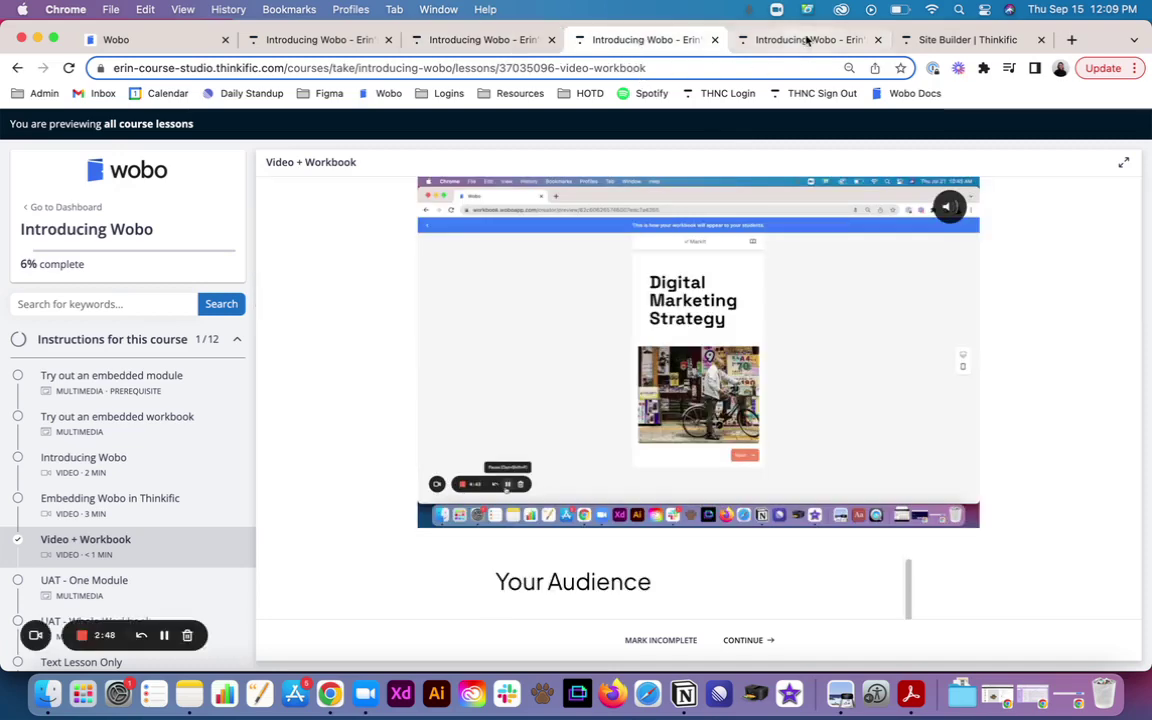
click(810, 39)
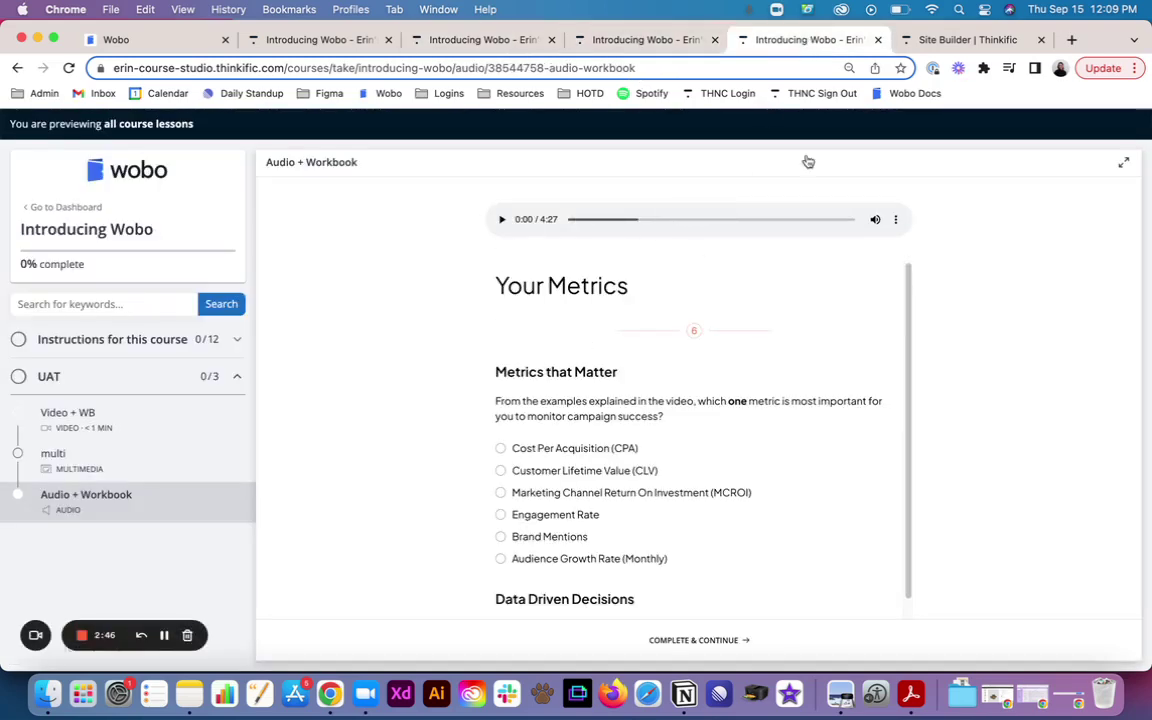
click(938, 39)
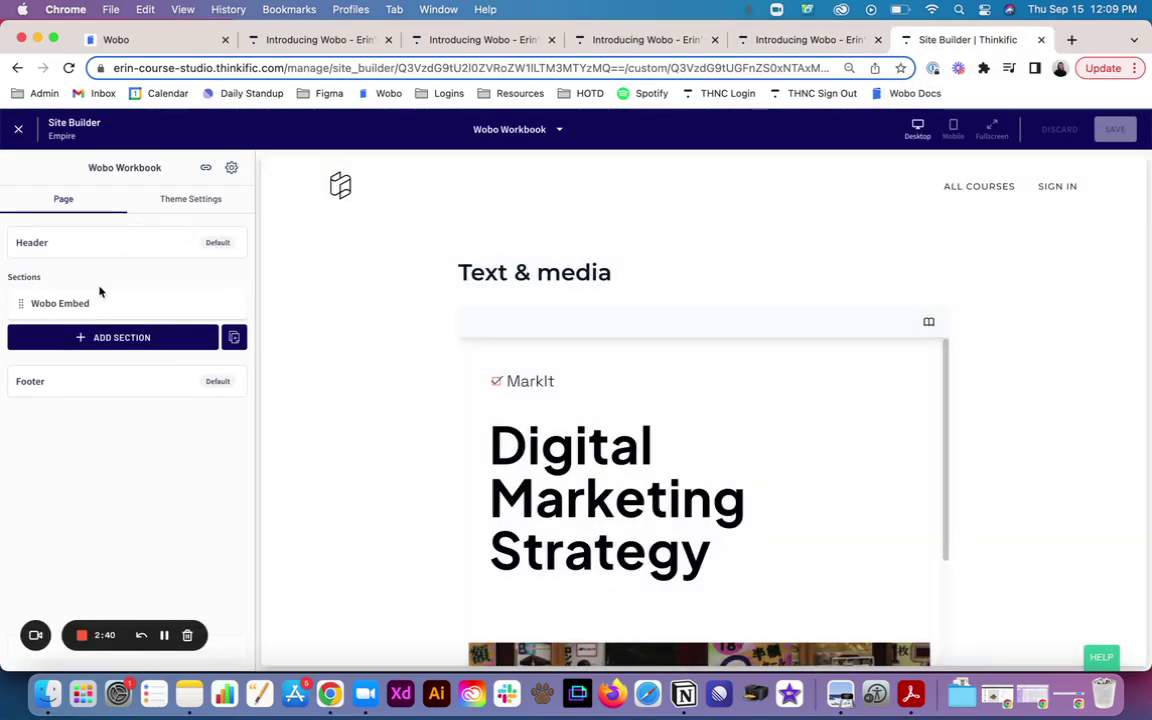
click(80, 303)
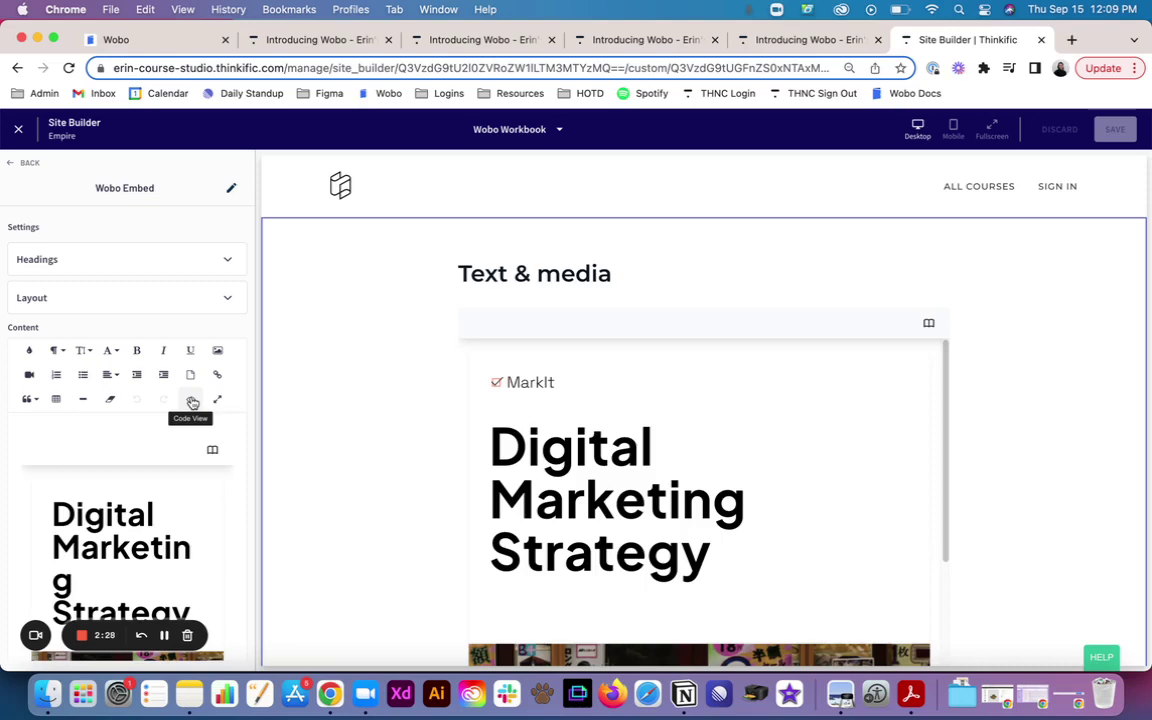
Step: Go back to the Video + Workbook lesson preview and check how the Your Audience module is laid out on the page
click(494, 44)
scroll(436, 378, up, 1)
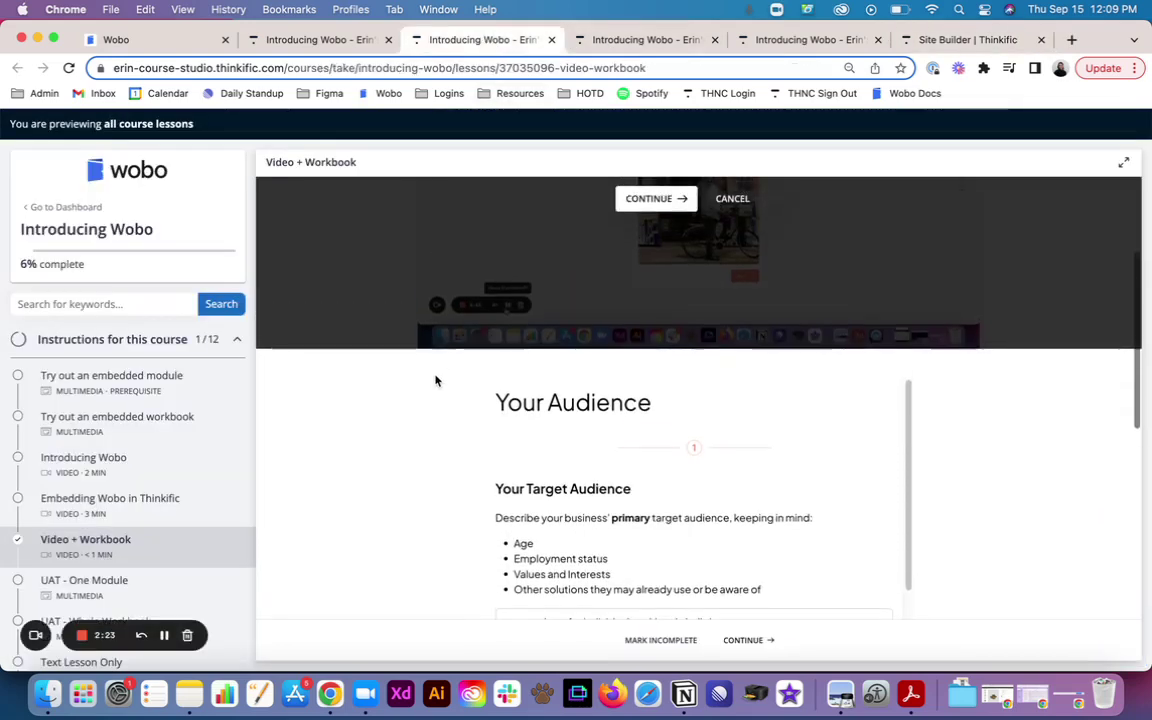
scroll(470, 370, down, 2)
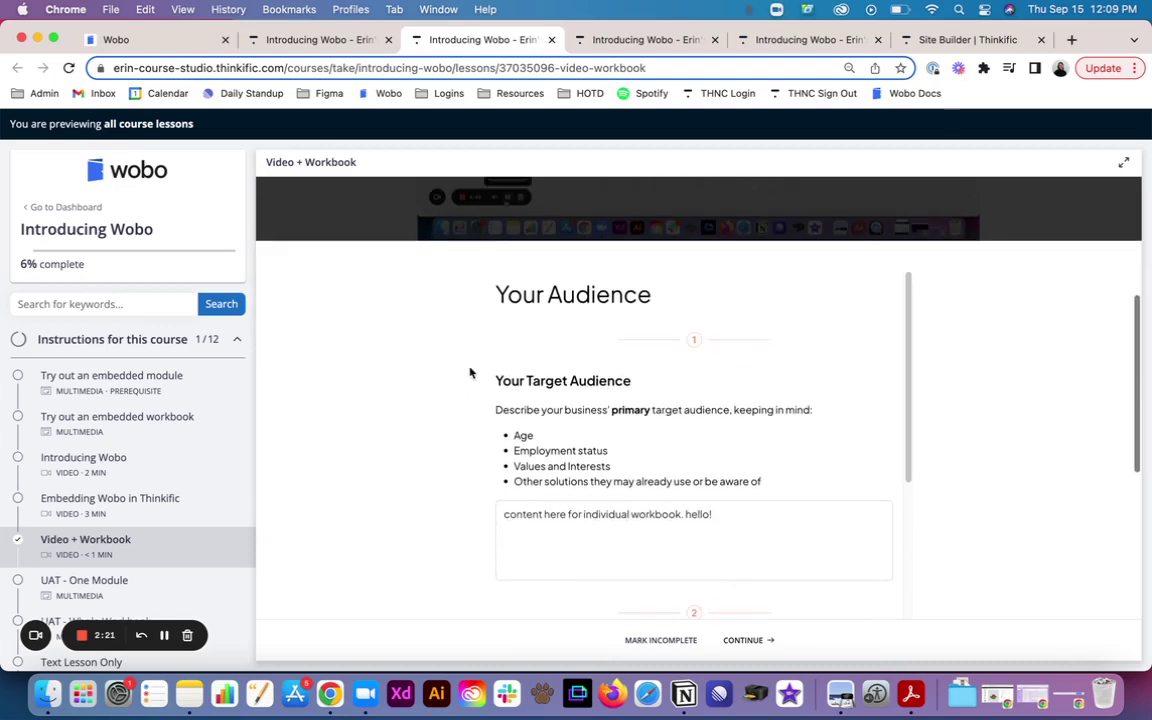
scroll(468, 386, up, 2)
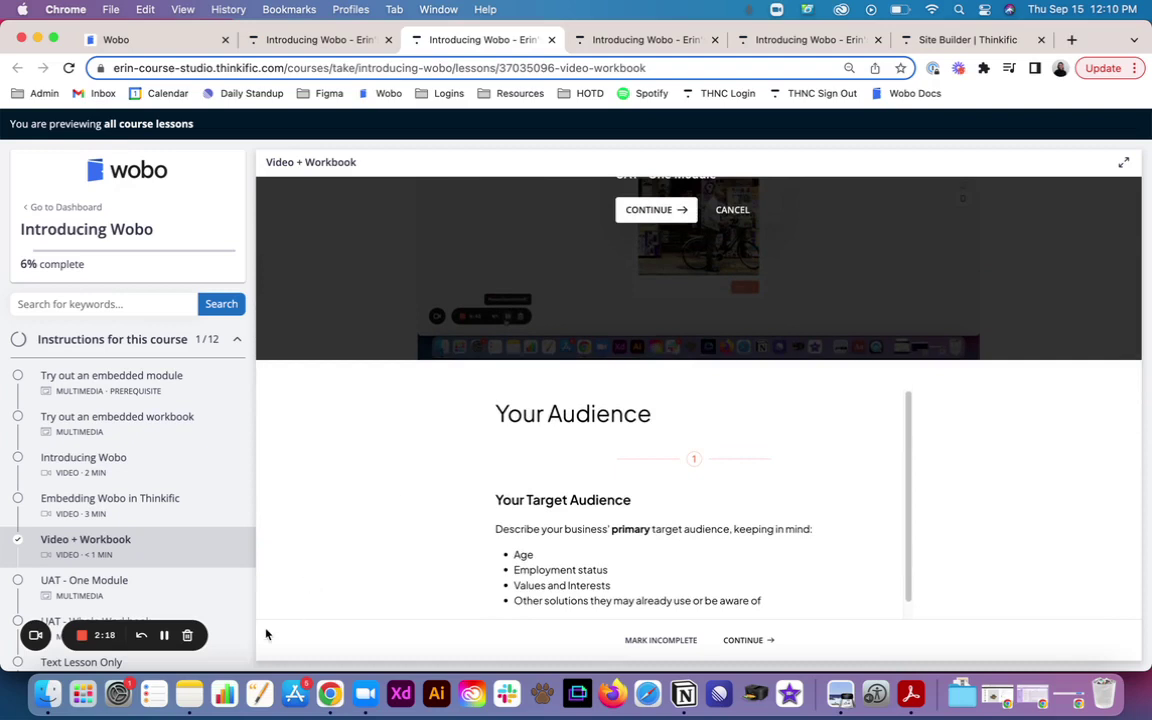
Step: Copy the style snippet that sets the course player content's max-width to 100% from Notes and return to Chrome
click(188, 700)
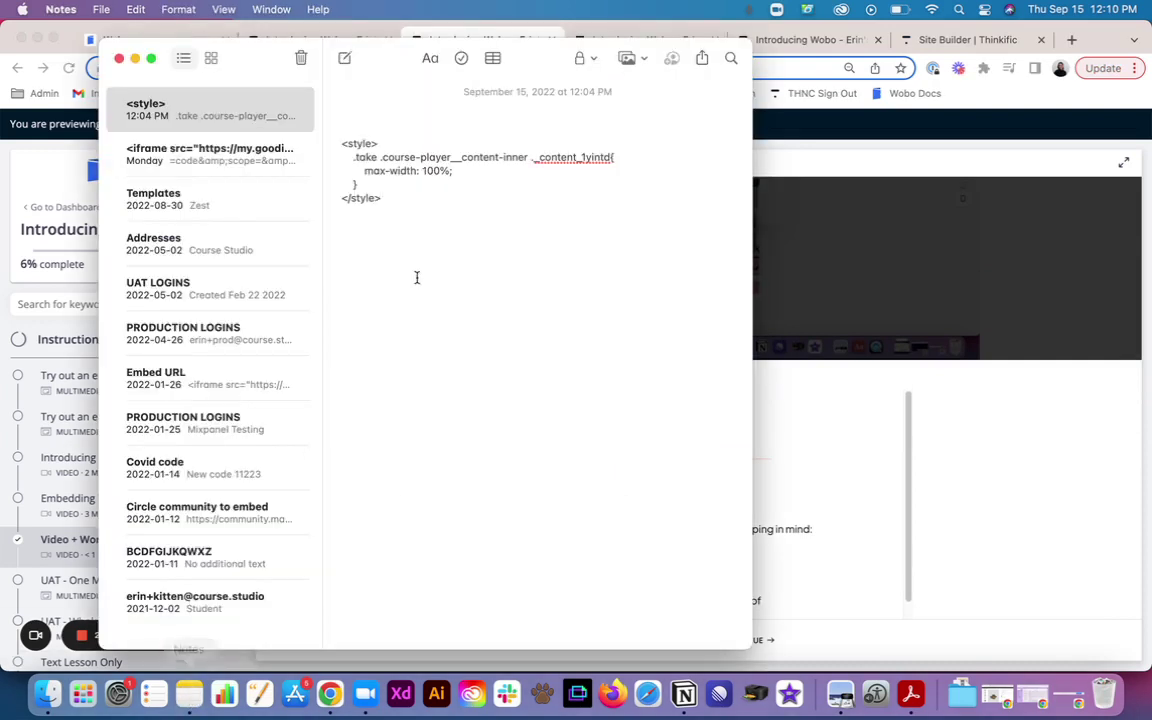
drag(356, 188, 306, 130)
key(super+c)
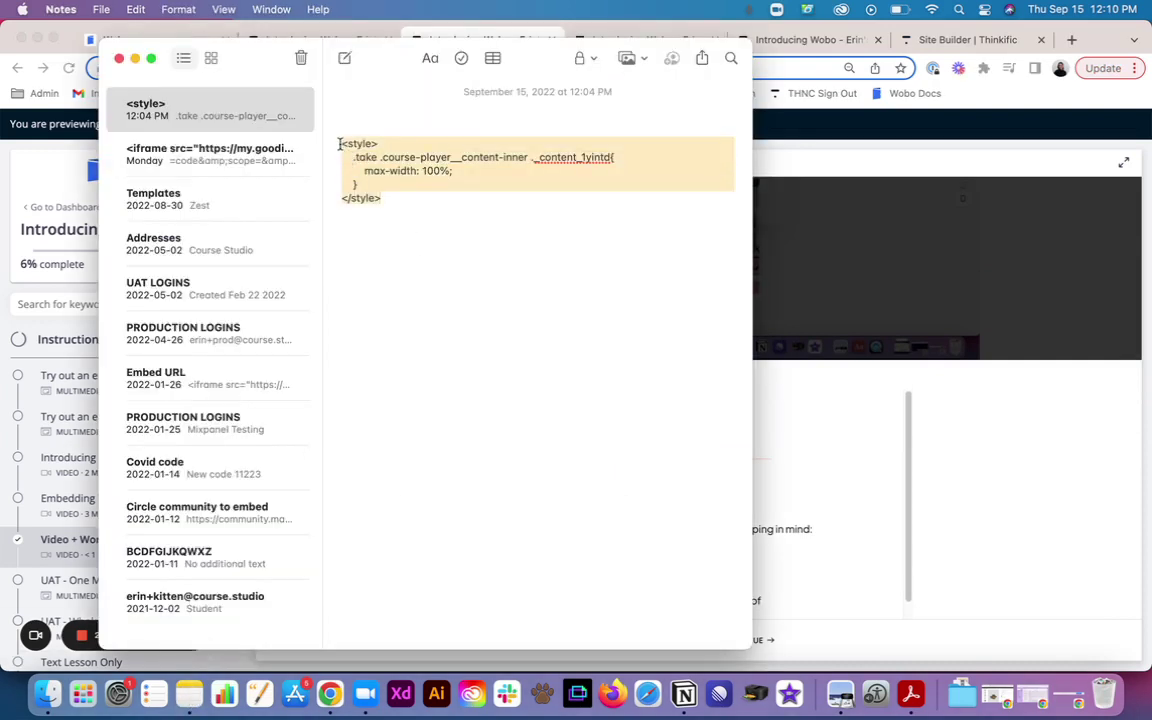
click(866, 222)
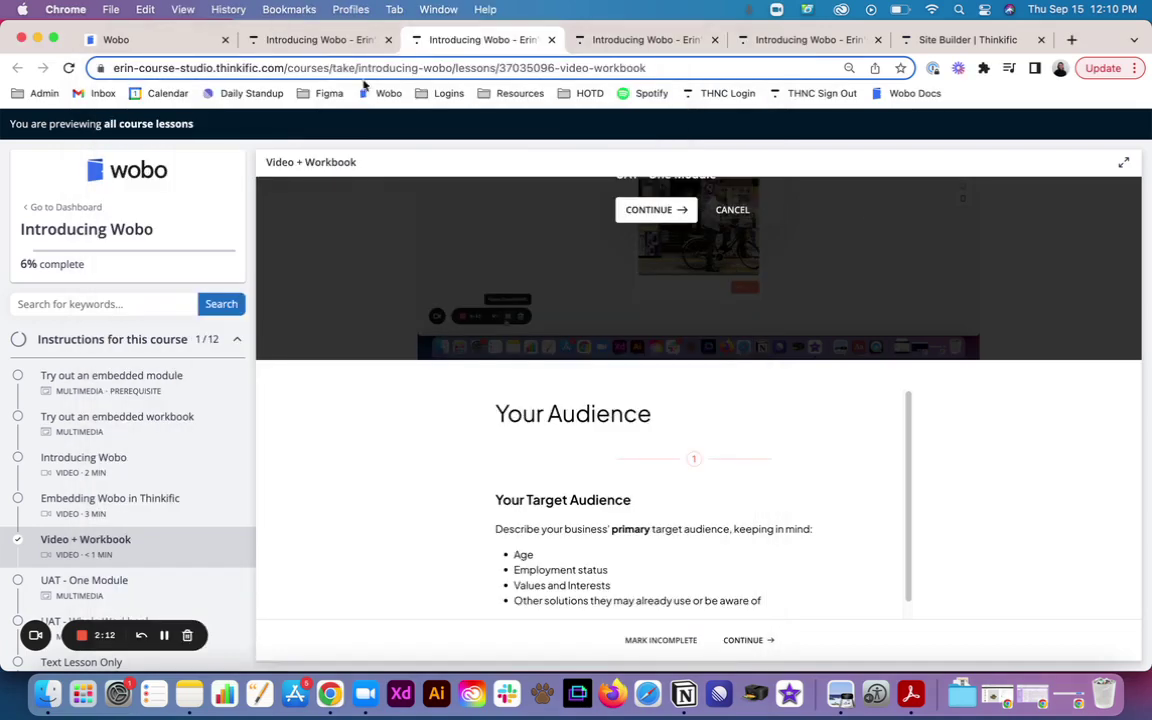
Step: Add the copied max-width: 100% style snippet to the site footer code in the site's Code & analytics settings and save it
click(330, 40)
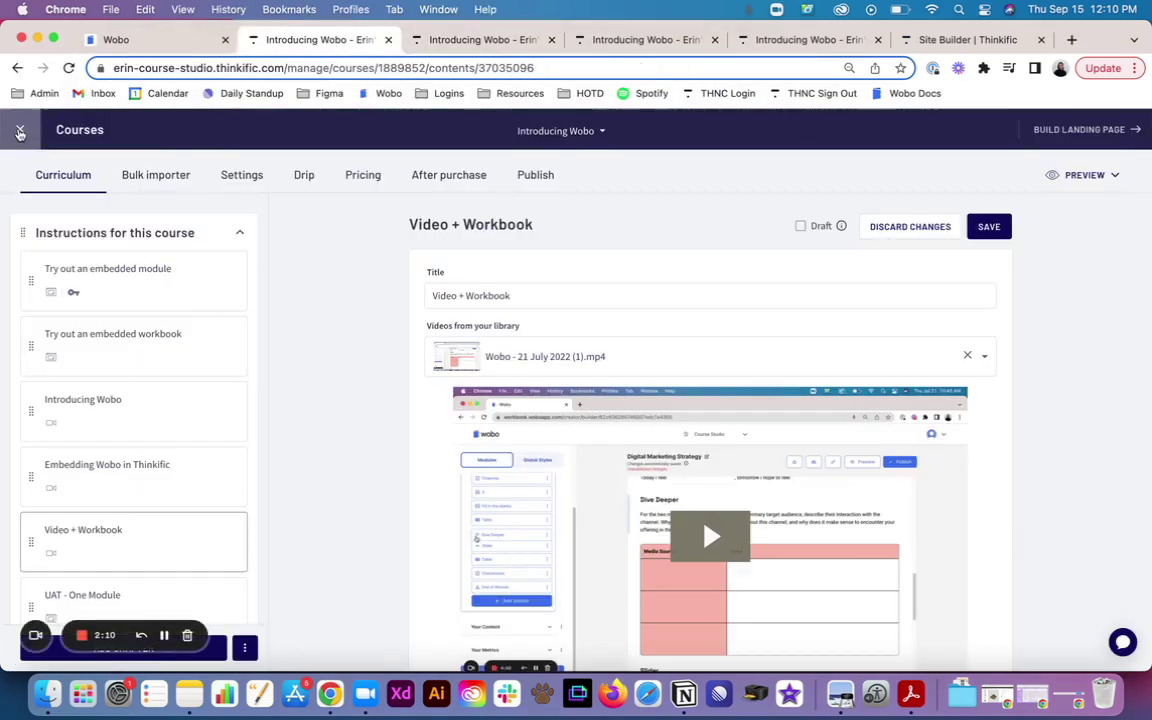
click(19, 131)
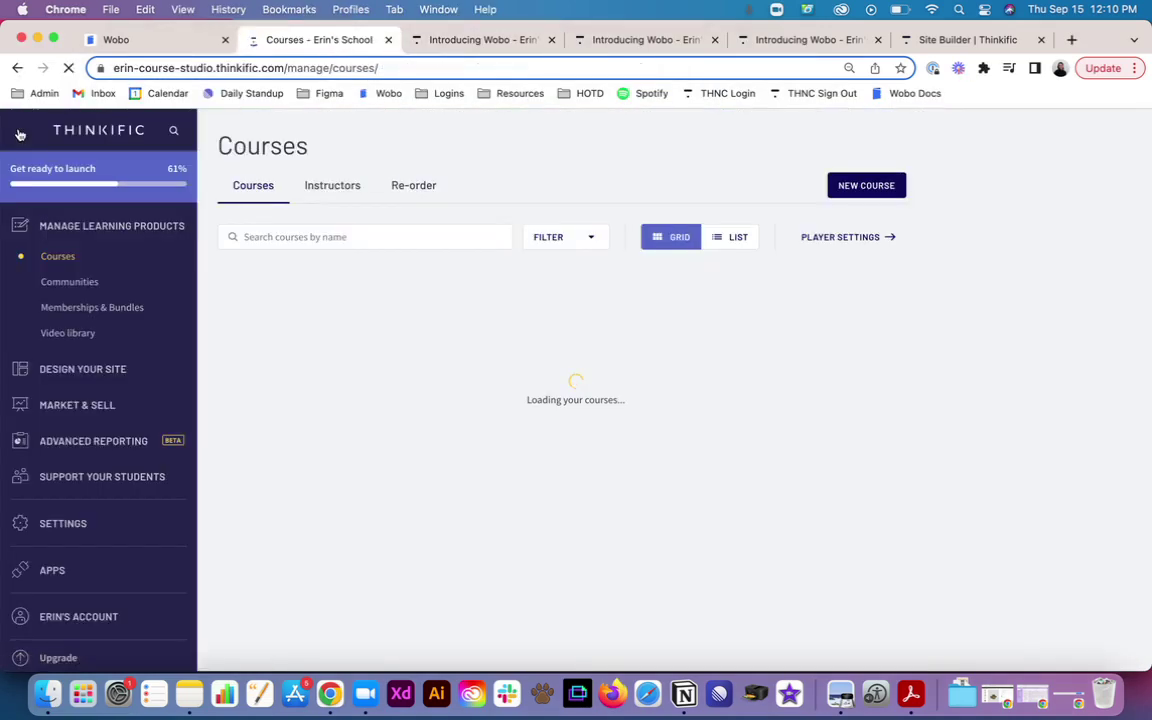
click(60, 530)
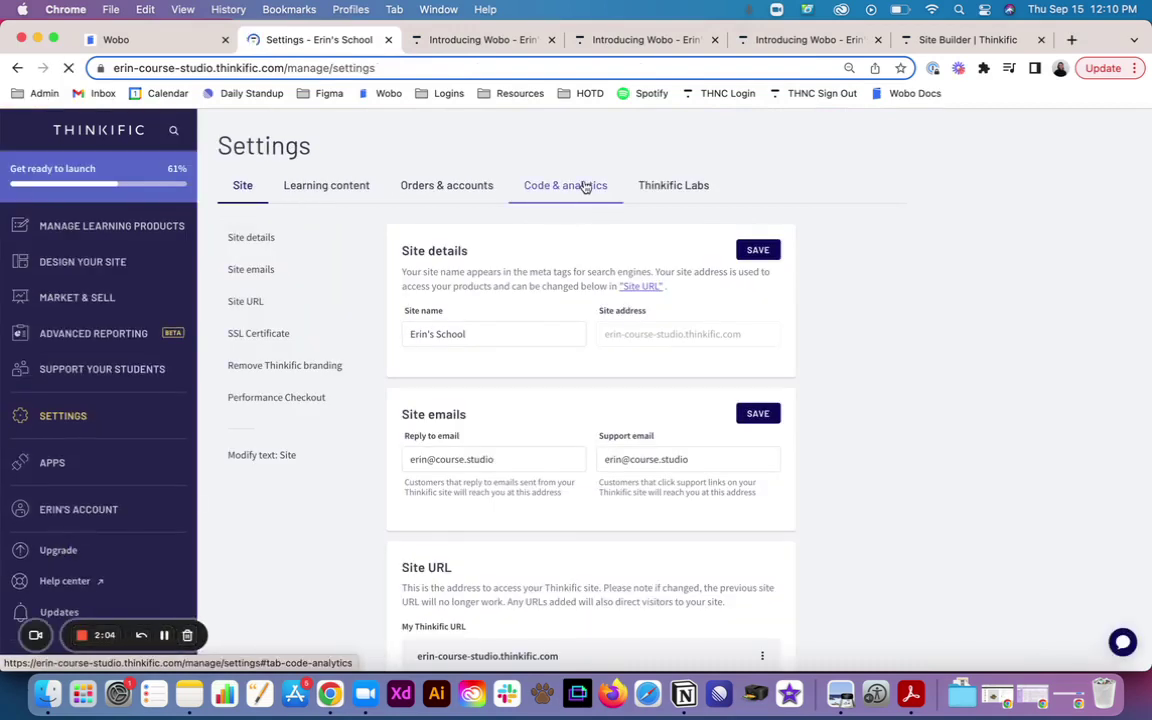
click(586, 187)
click(450, 260)
key(super+v)
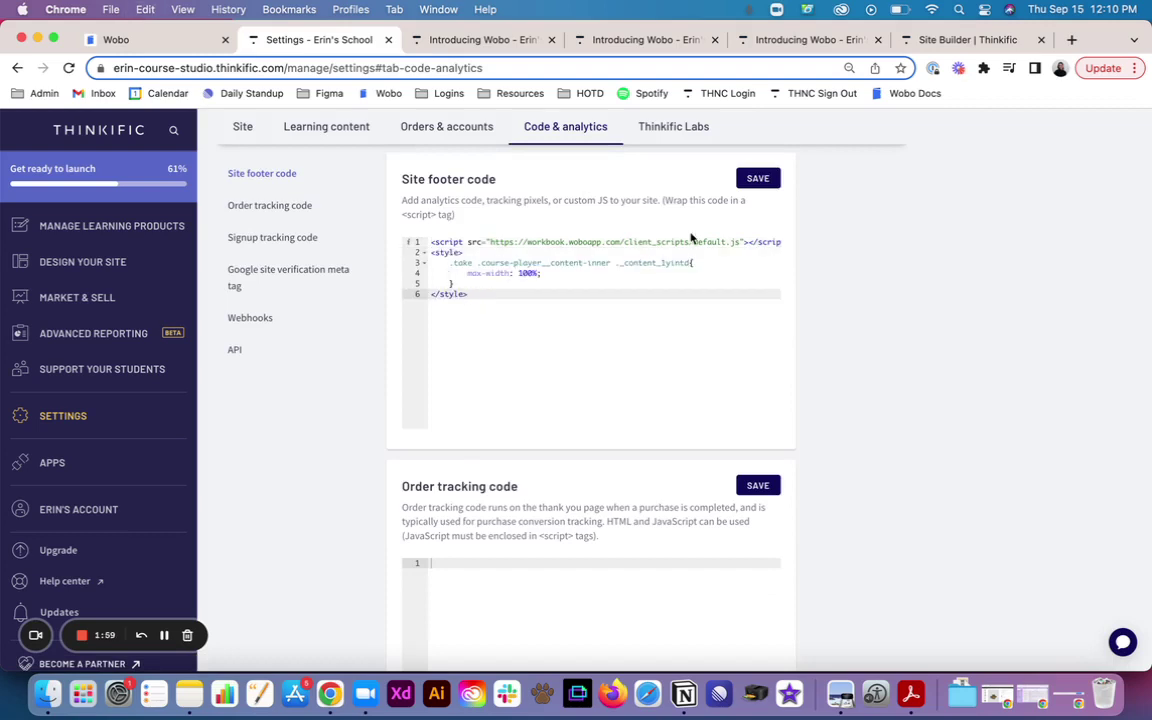
click(758, 180)
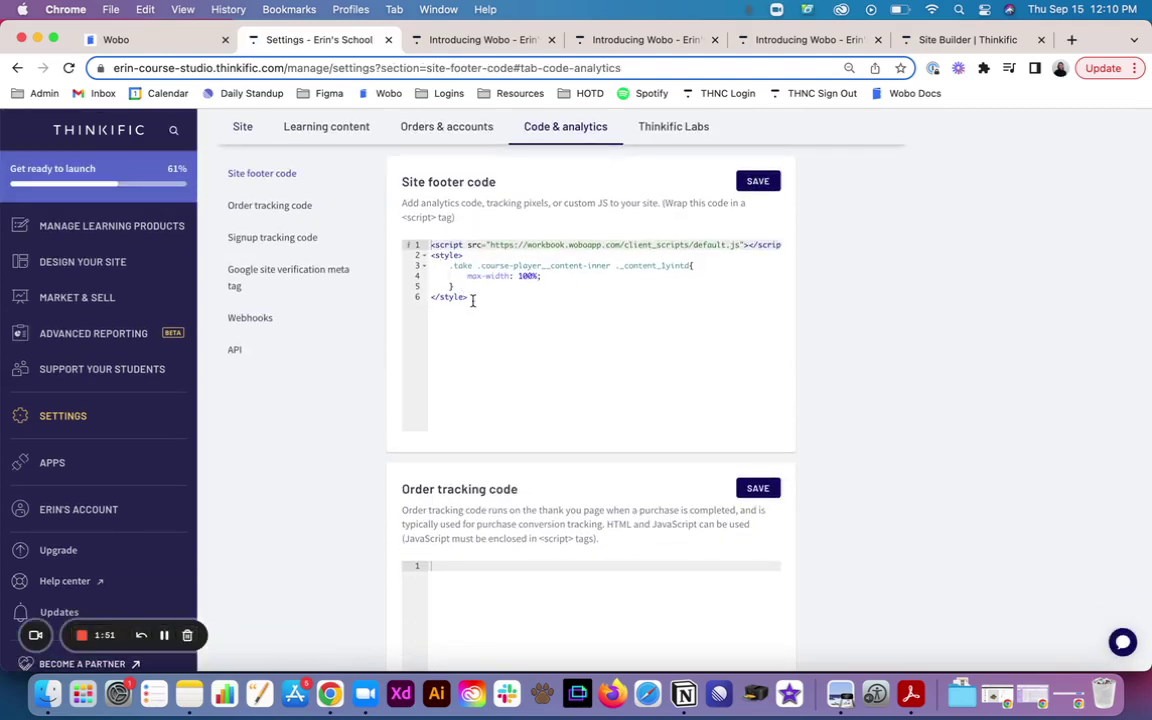
Step: Return to the course list, reload the Video + Workbook lesson preview and check the width of the embedded Your Audience module beneath the video
click(112, 227)
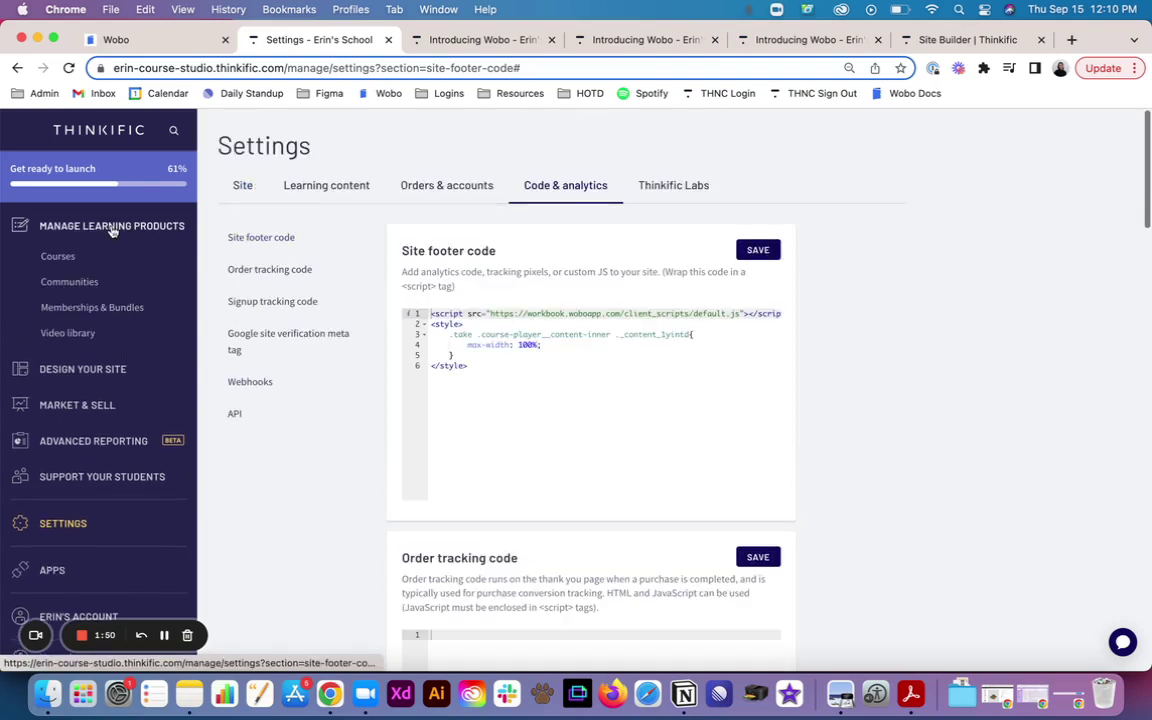
click(57, 259)
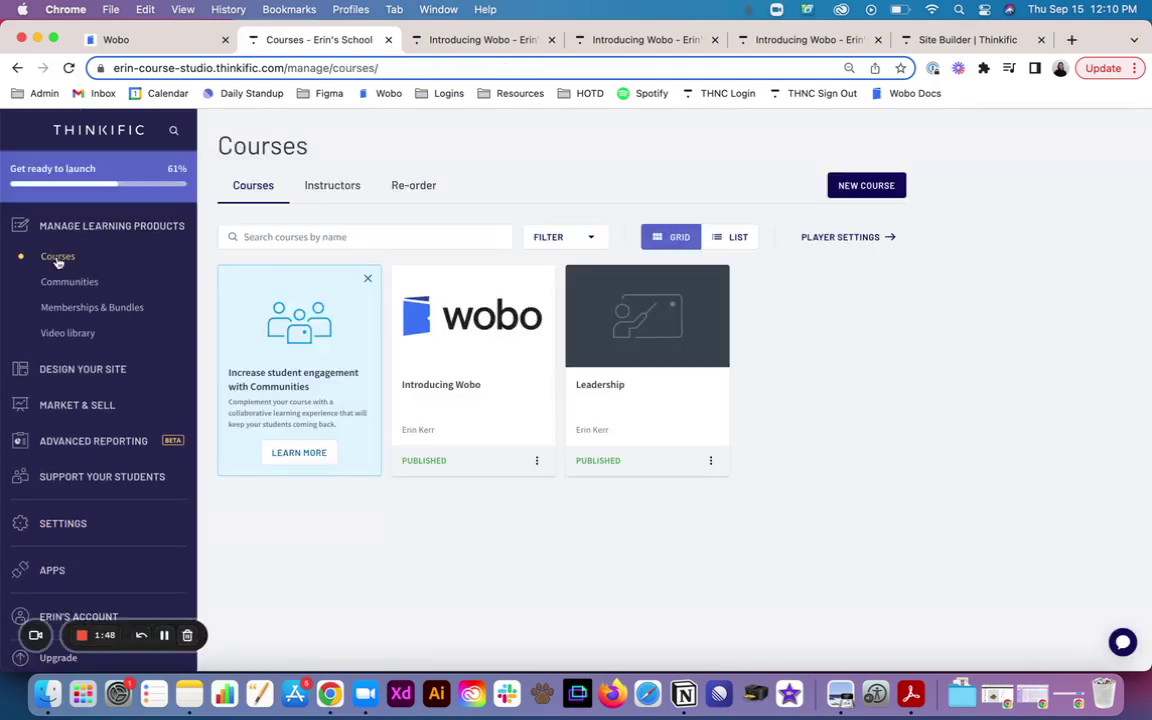
click(485, 40)
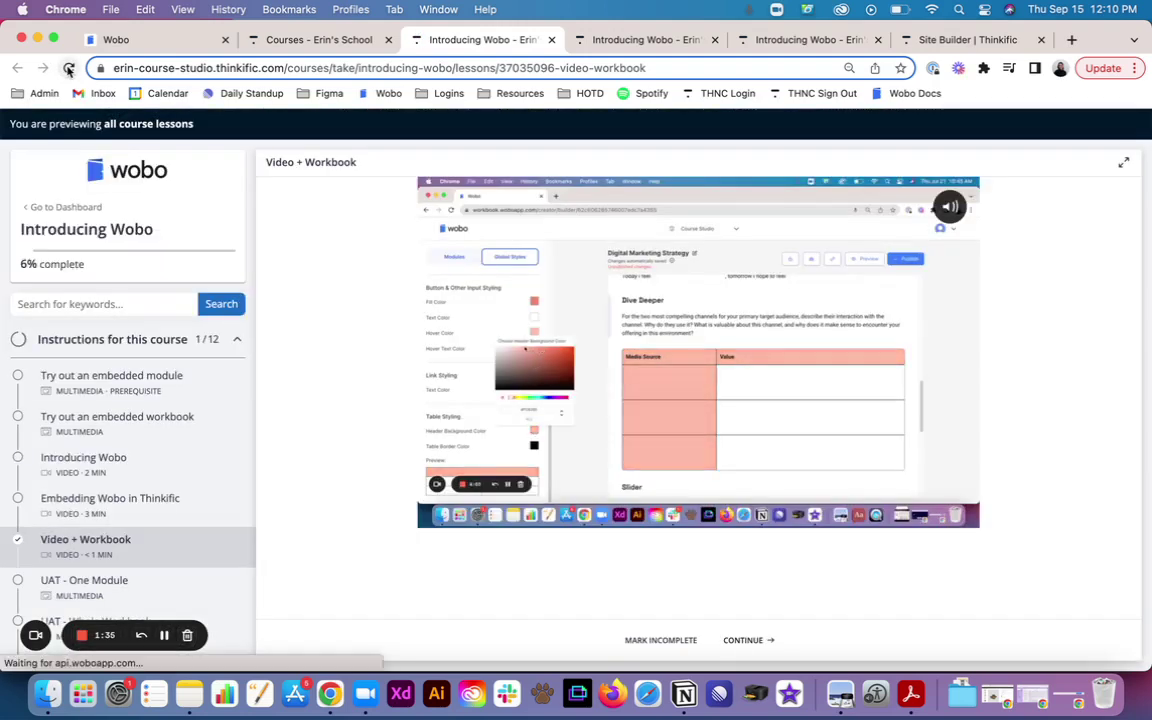
scroll(340, 330, down, 5)
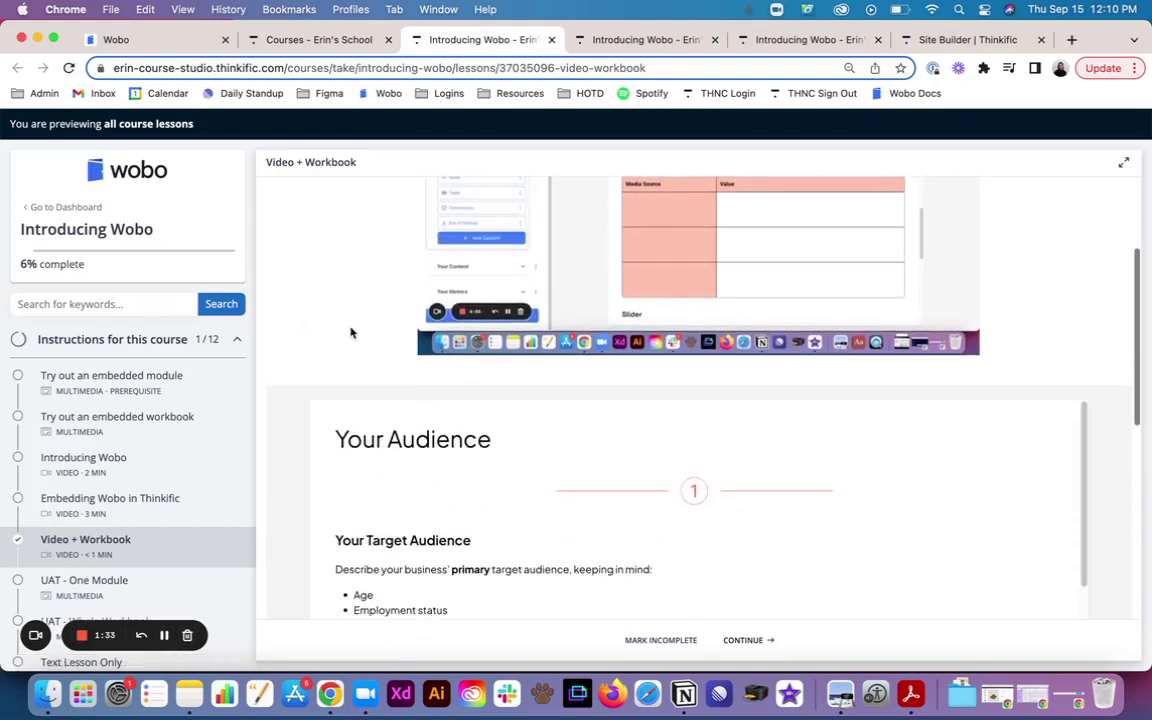
scroll(351, 332, down, 2)
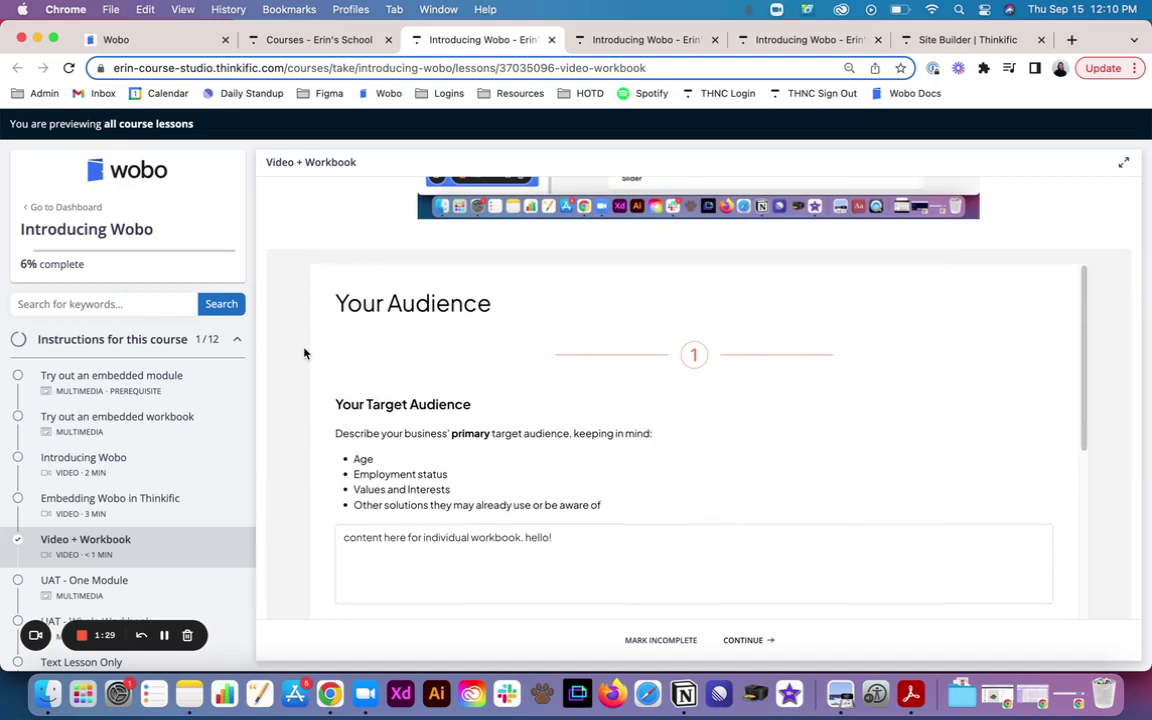
scroll(305, 352, down, 2)
scroll(305, 352, up, 4)
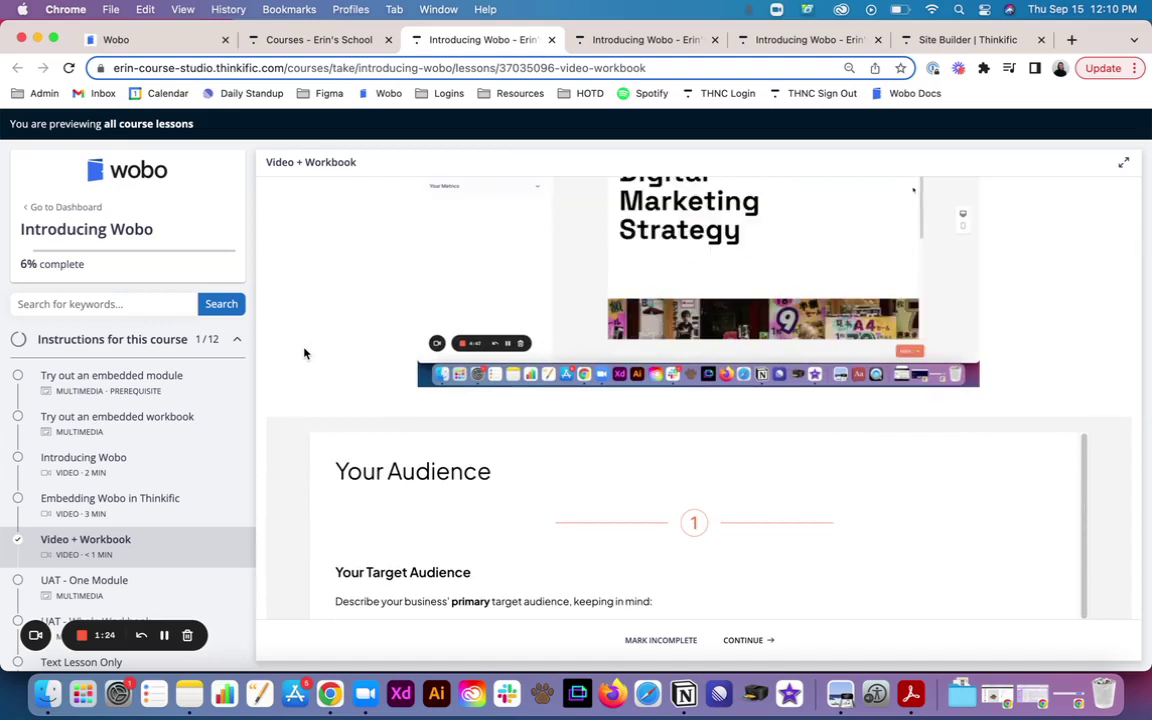
scroll(305, 352, up, 3)
scroll(305, 352, down, 3)
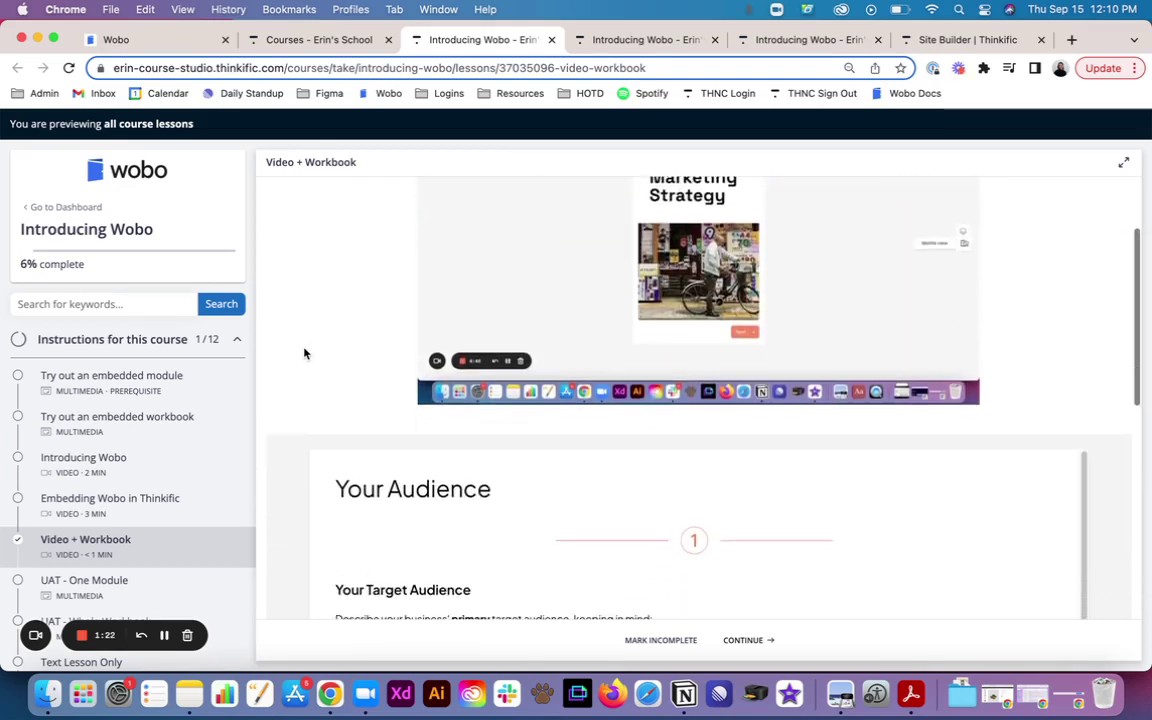